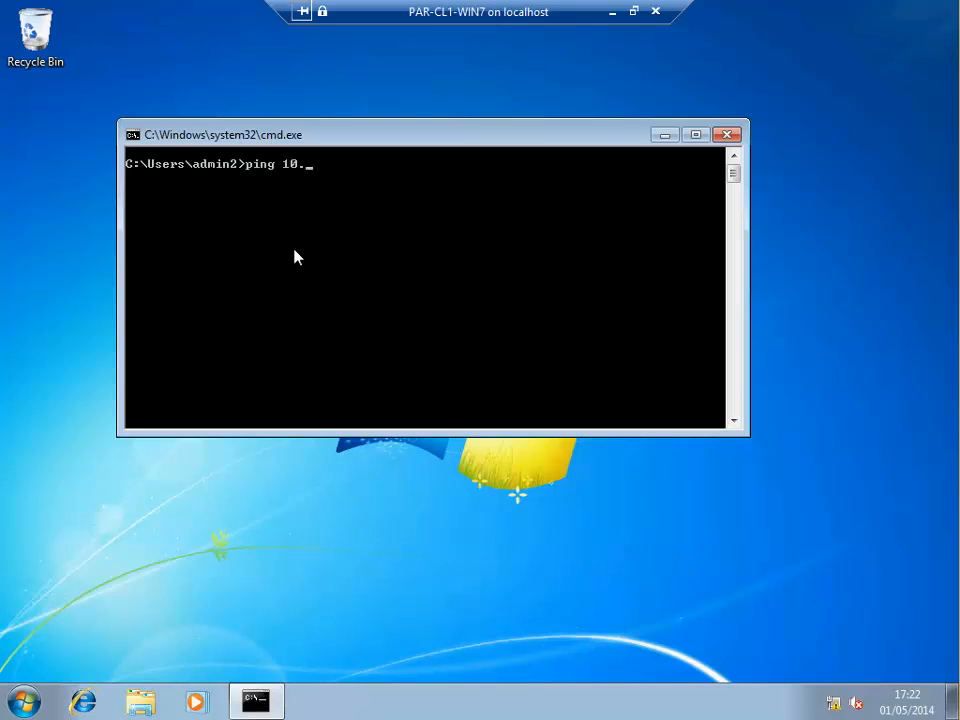
Ping 10.10.0.101 from the command prompt on the PAR-CL1-WIN7 virtual machine, then leave that machine's window.
key(Return)
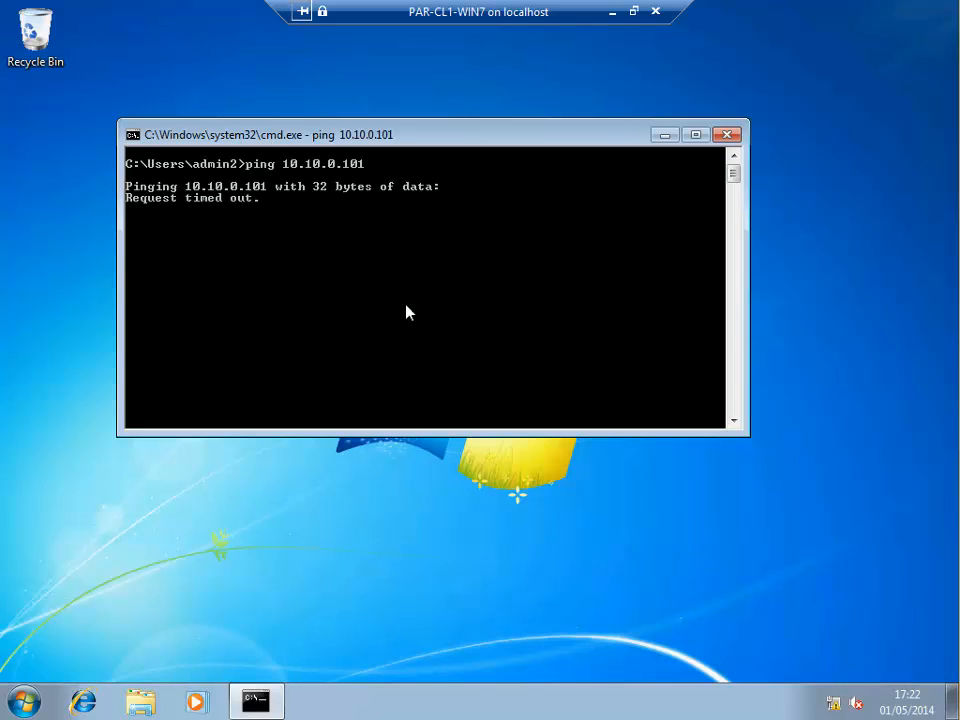
click(611, 12)
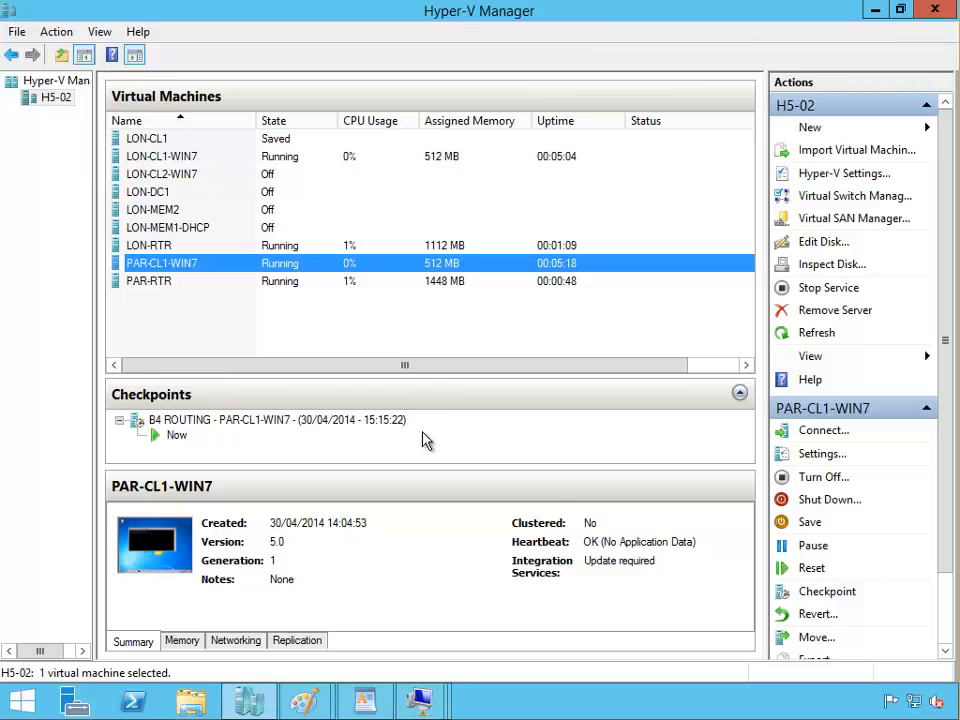
Connect to the LON-RTR virtual machine and open its Routing and Remote Access console at full window size.
click(136, 250)
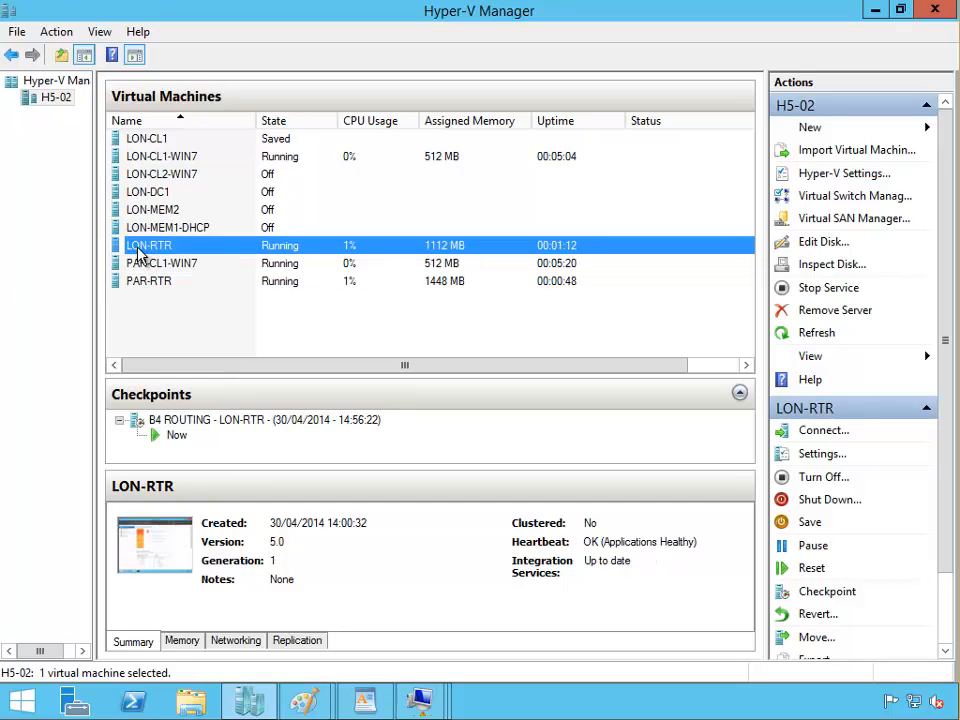
double_click(138, 250)
click(824, 52)
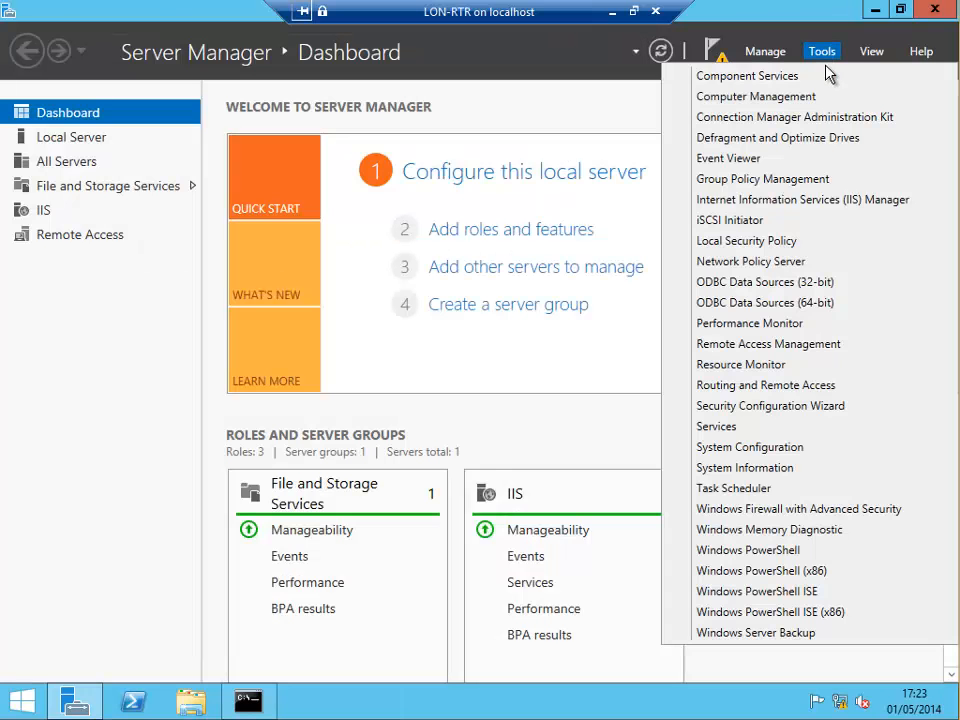
click(787, 388)
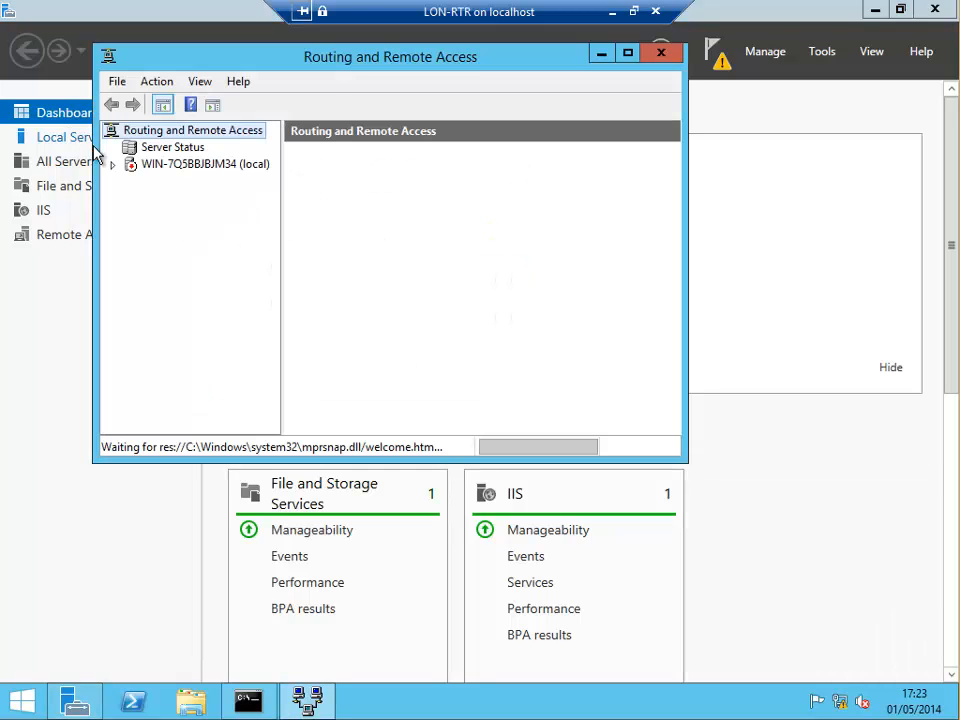
double_click(262, 62)
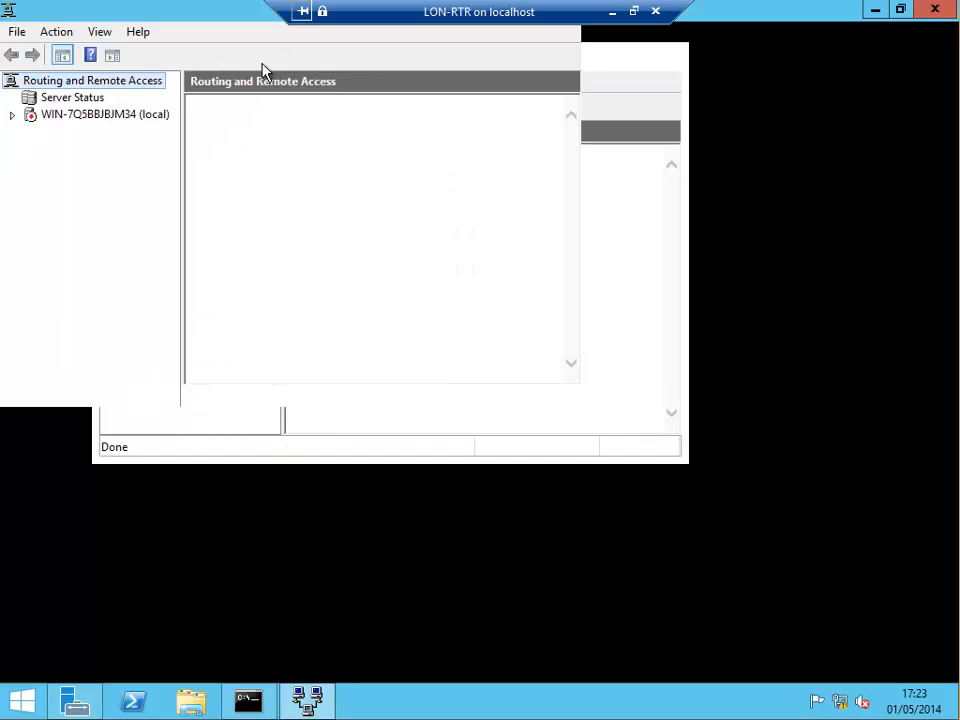
Configure and enable Routing and Remote Access on LON-RTR with a custom configuration of LAN routing only, and start the service.
click(75, 118)
right_click(75, 118)
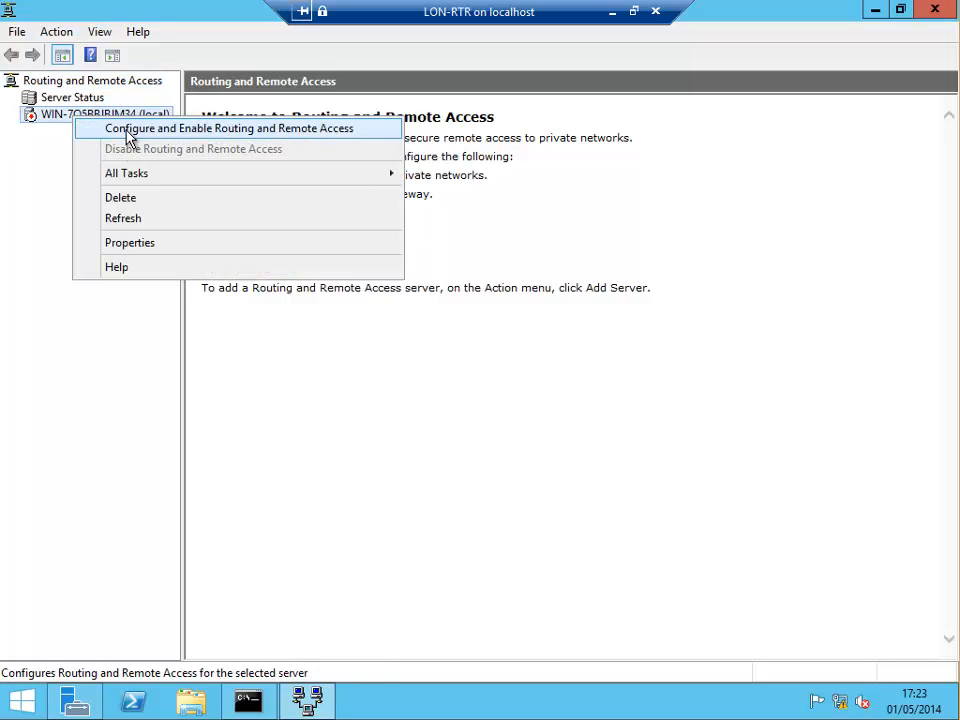
click(128, 127)
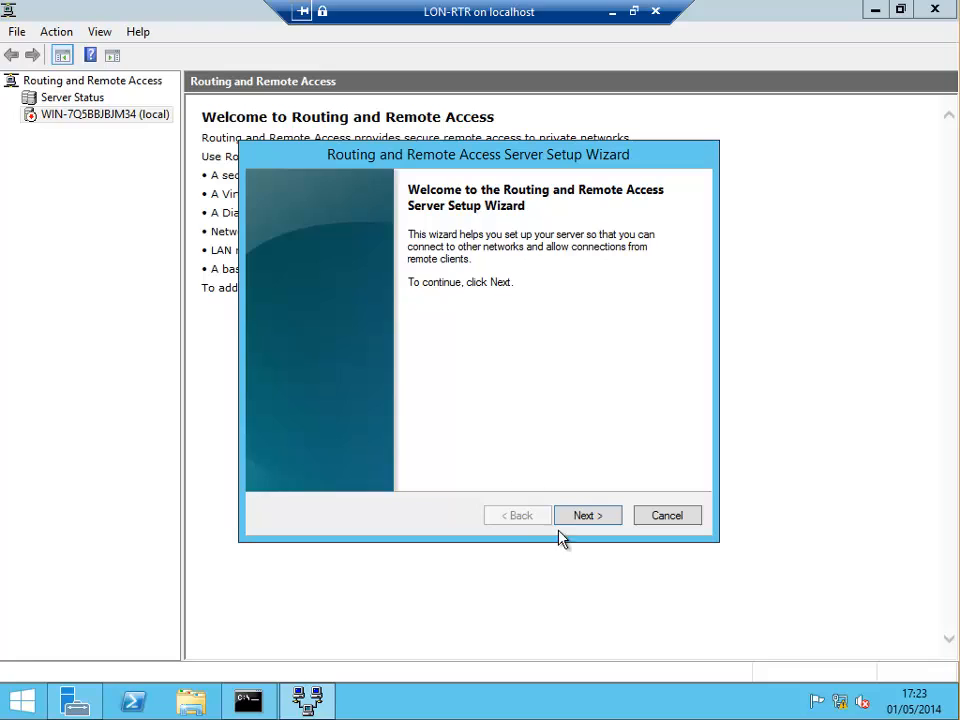
click(600, 515)
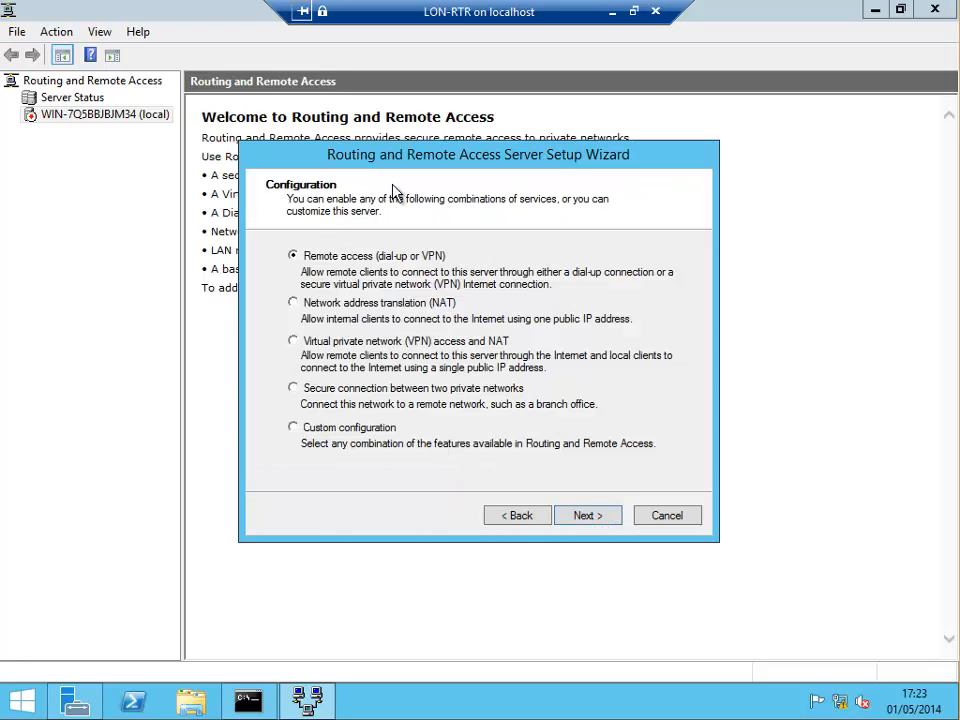
click(602, 518)
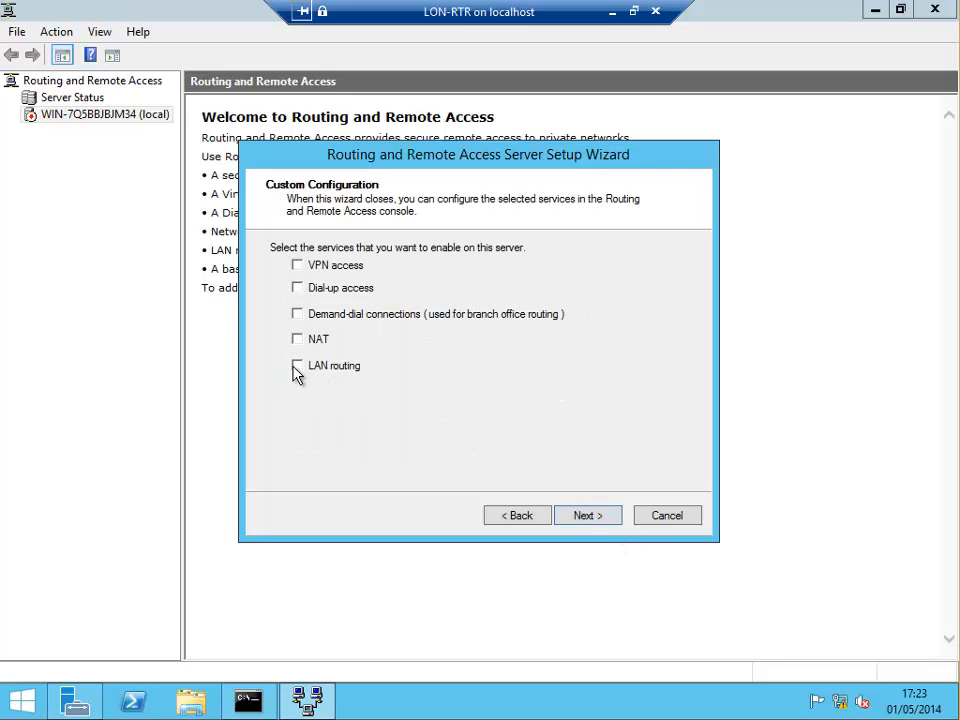
click(588, 518)
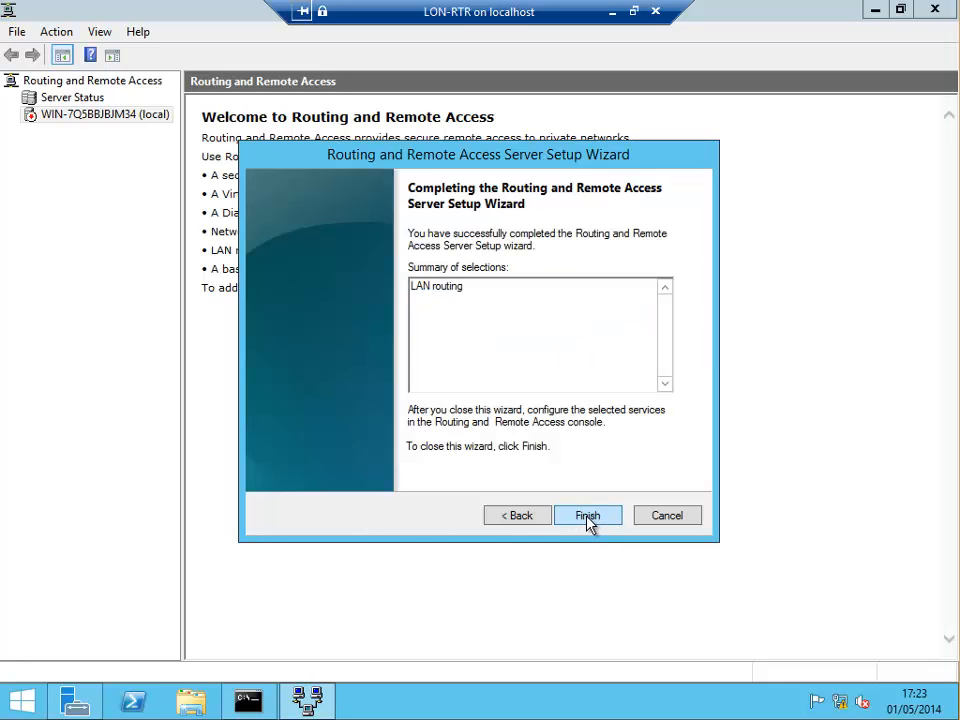
click(589, 520)
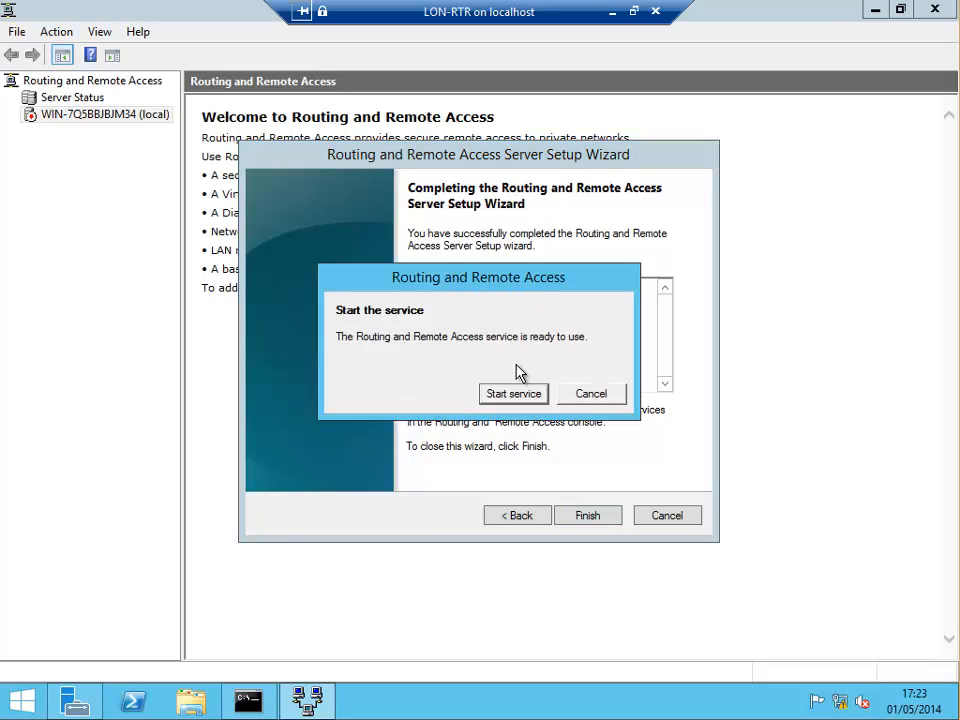
click(513, 395)
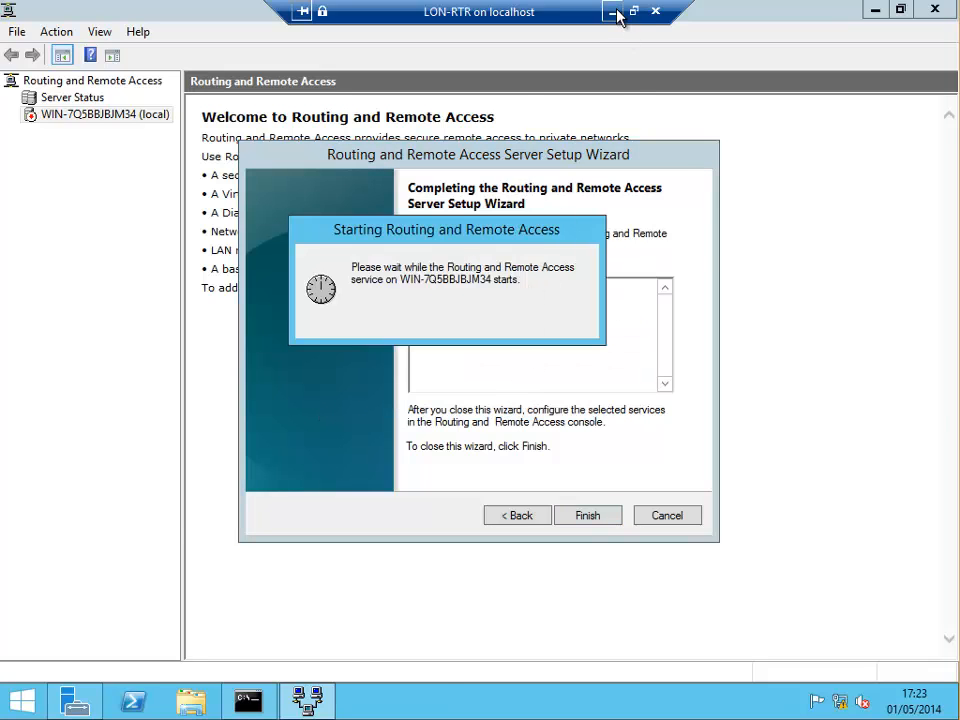
Switch to the PAR-RTR virtual machine and open its Routing and Remote Access console.
click(613, 12)
click(157, 284)
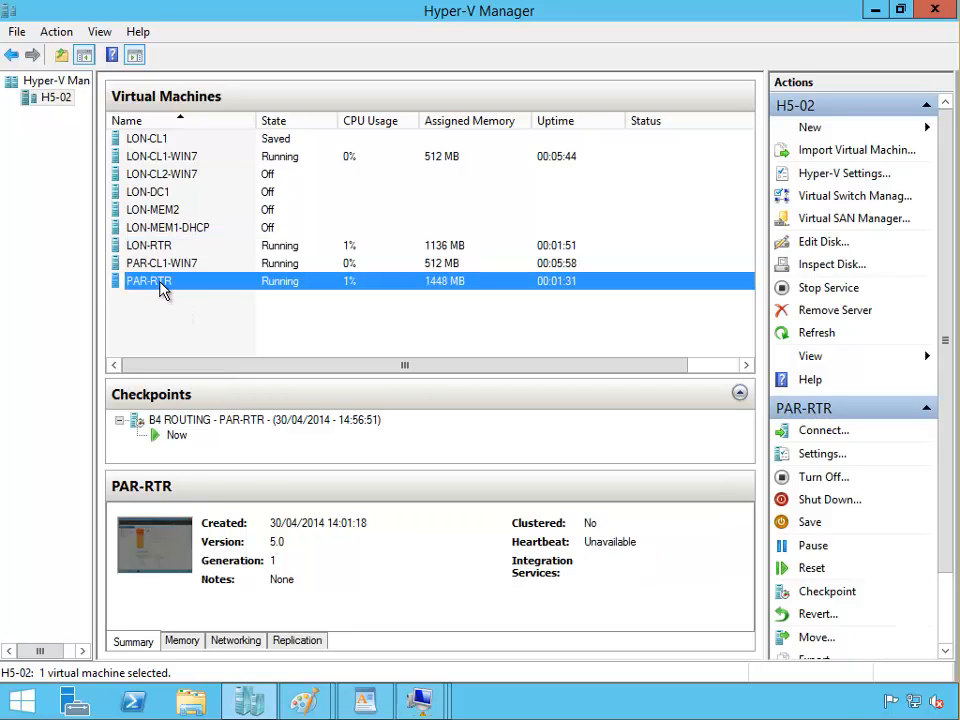
double_click(163, 287)
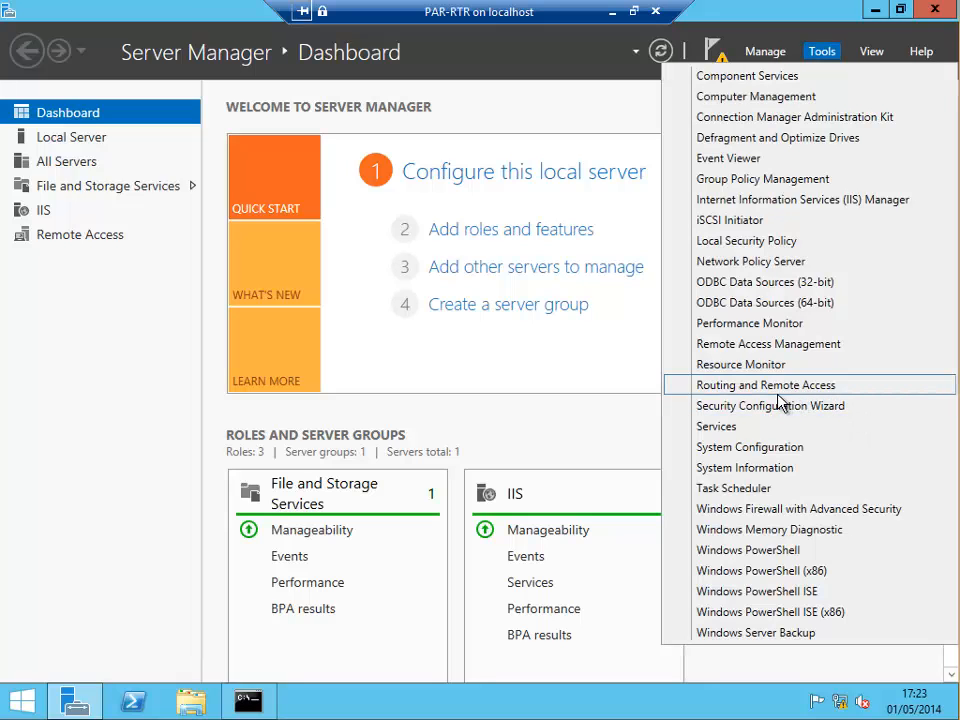
click(779, 395)
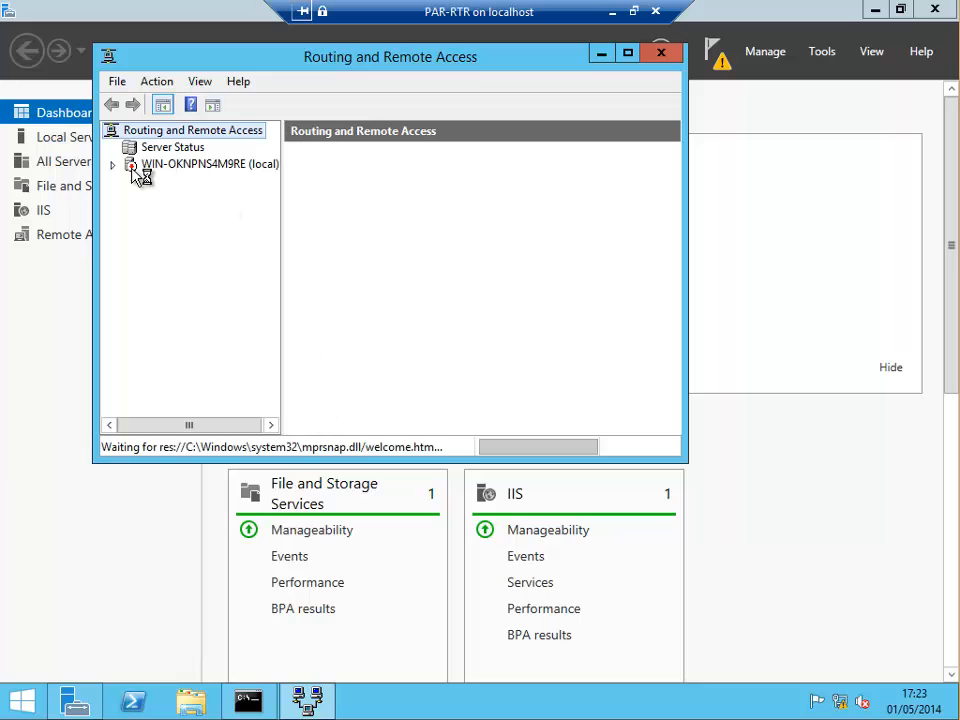
Configure and enable Routing and Remote Access on PAR-RTR with a custom configuration of LAN routing only, and start the service.
right_click(150, 167)
click(204, 184)
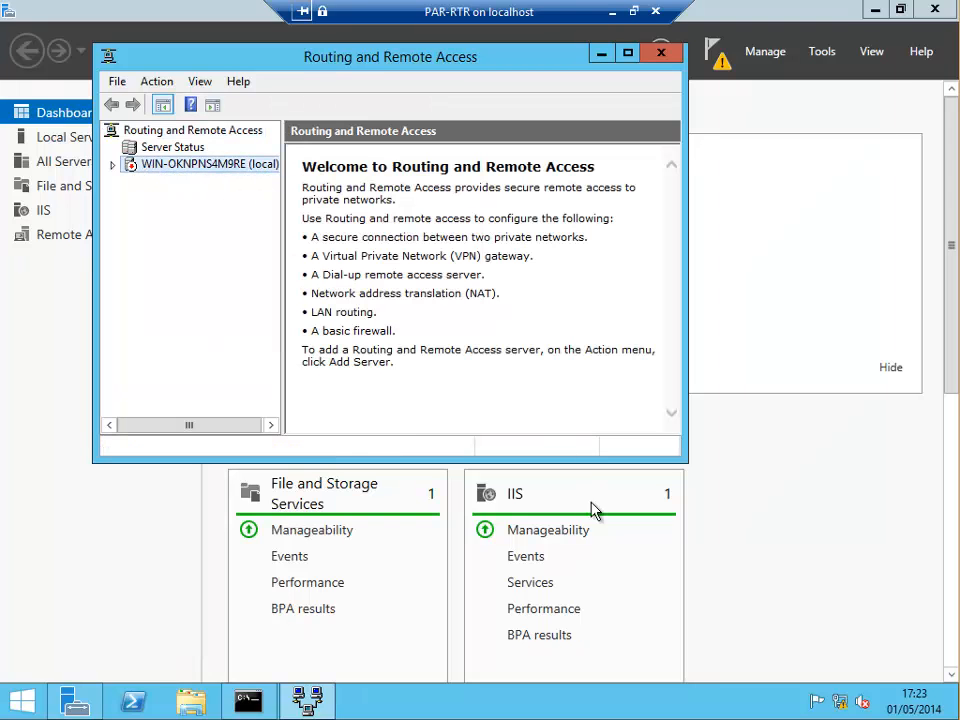
click(499, 427)
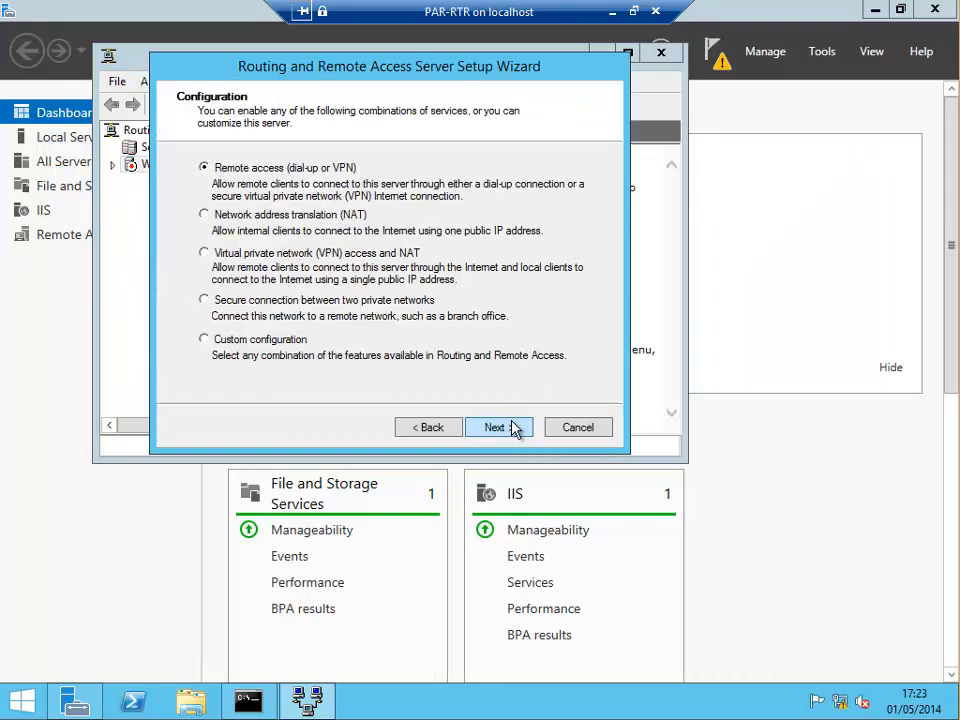
click(272, 339)
click(487, 428)
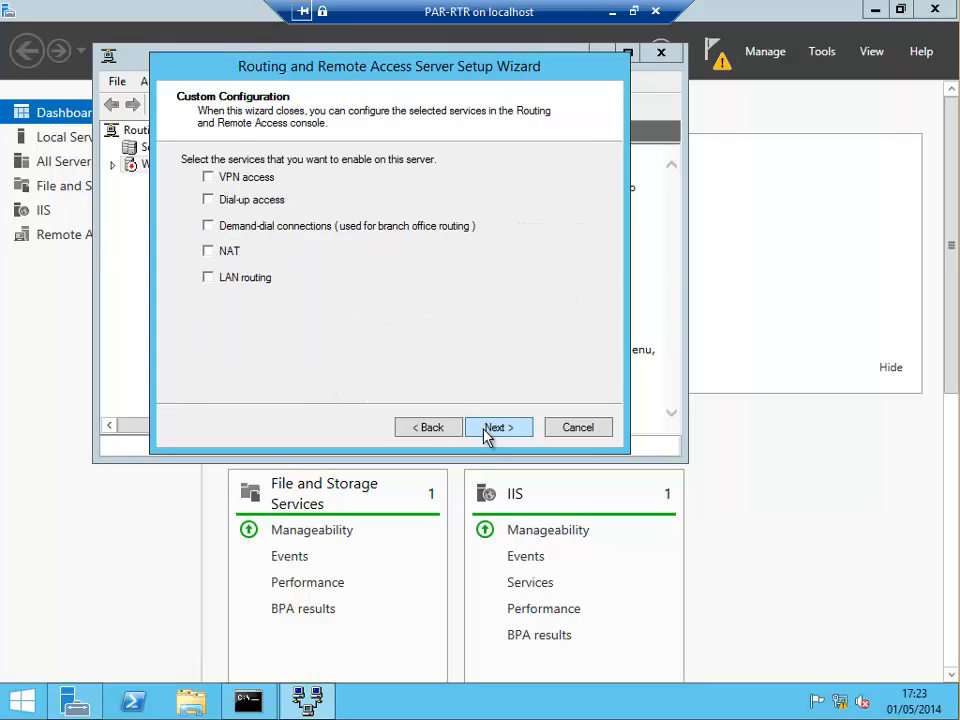
click(208, 278)
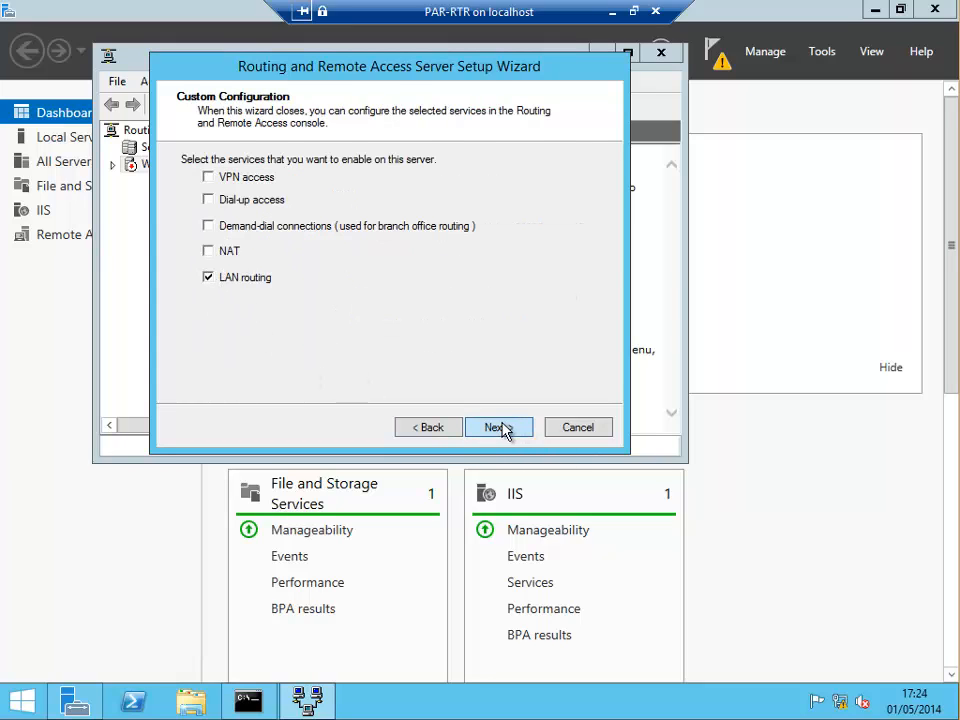
click(499, 428)
click(500, 430)
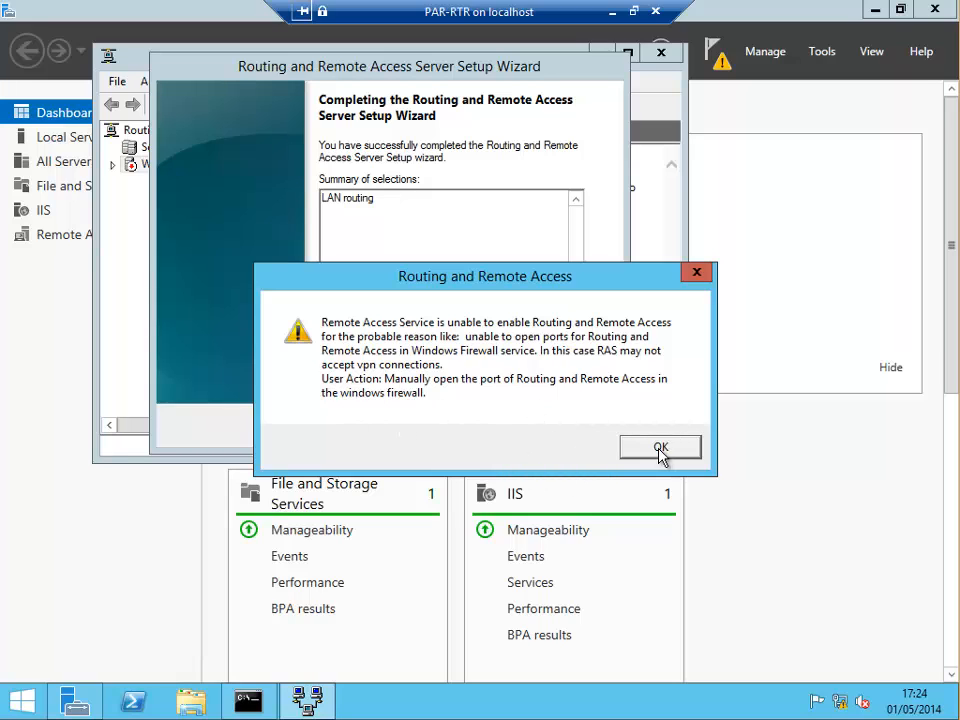
click(660, 449)
click(500, 428)
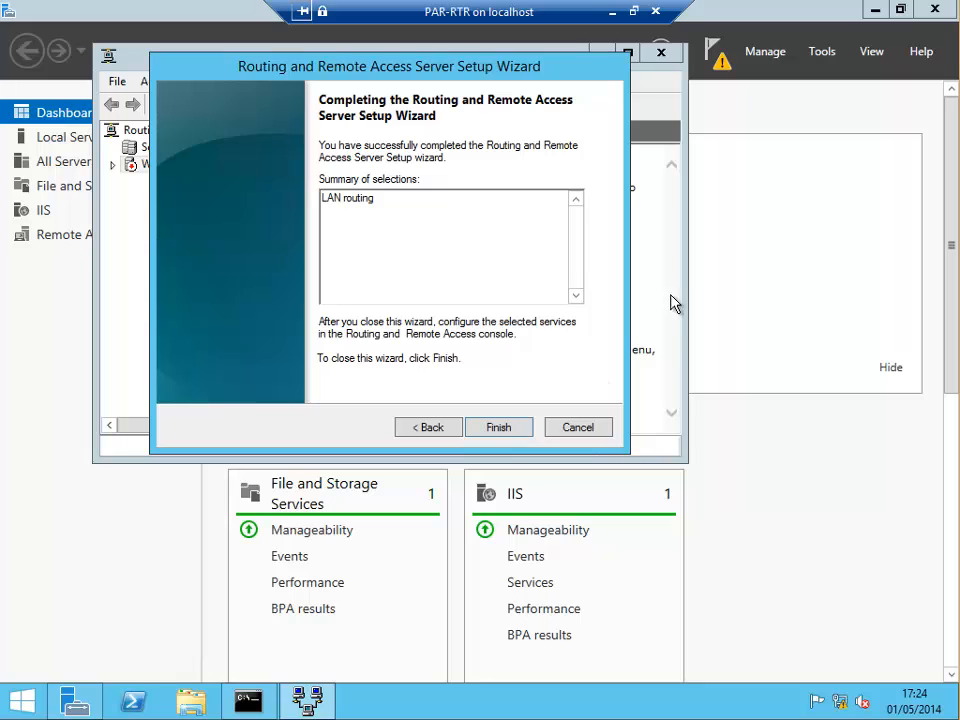
click(430, 307)
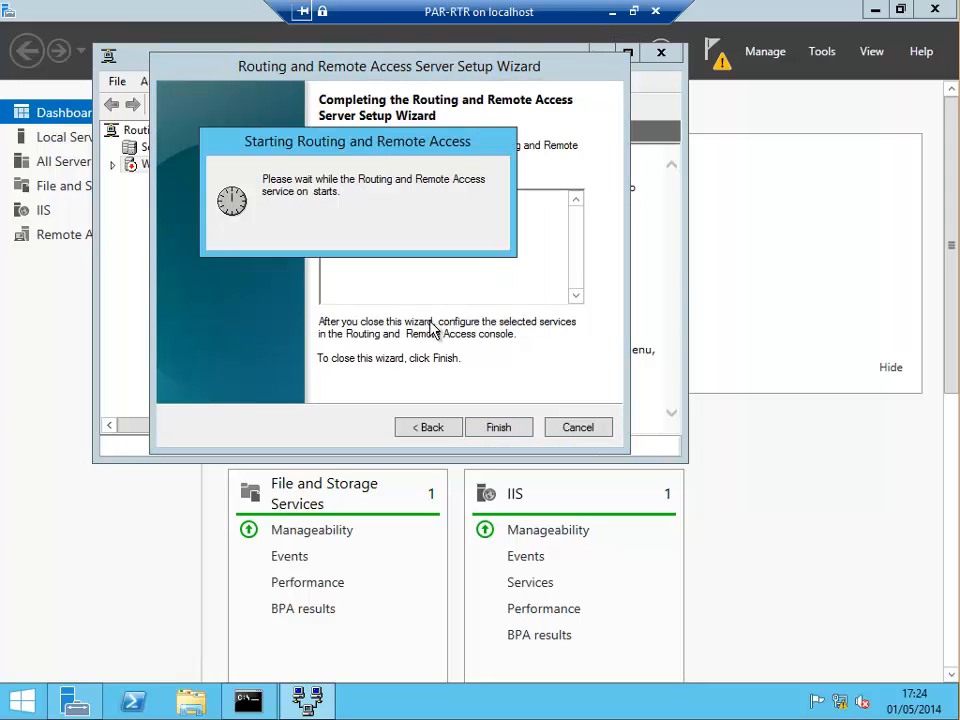
Return to the LON-RTR virtual machine and reopen its Routing and Remote Access console at full window size.
click(612, 12)
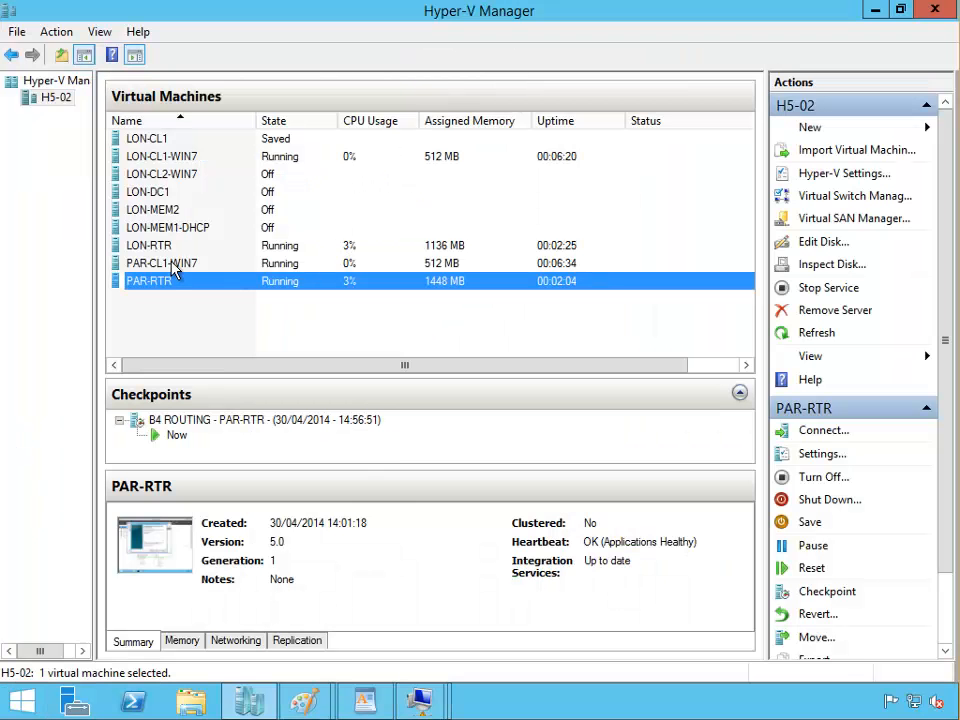
double_click(148, 248)
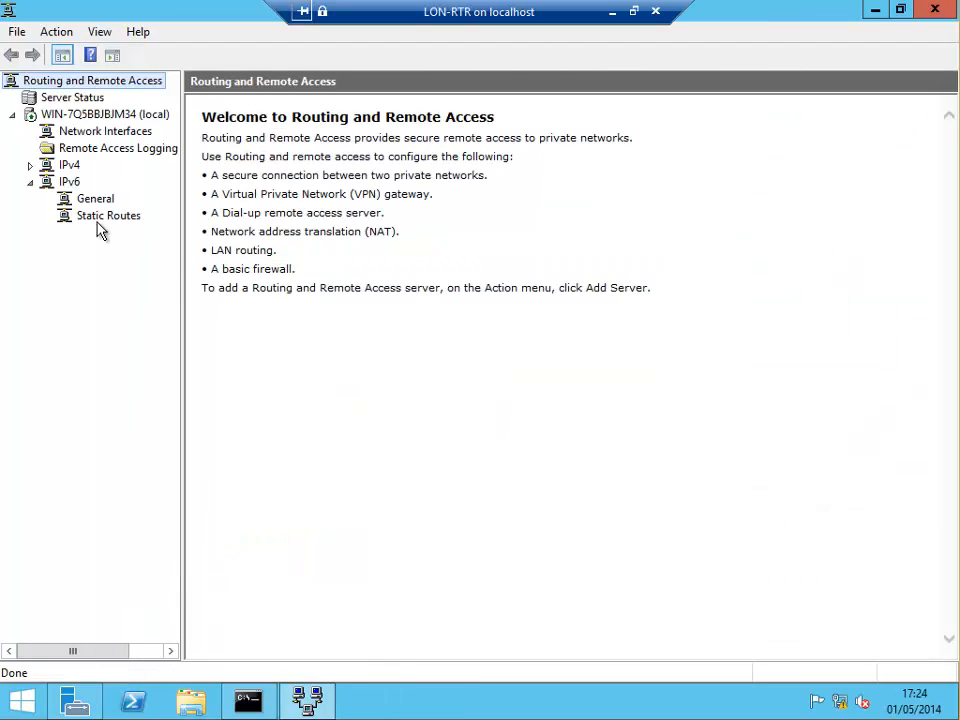
click(30, 165)
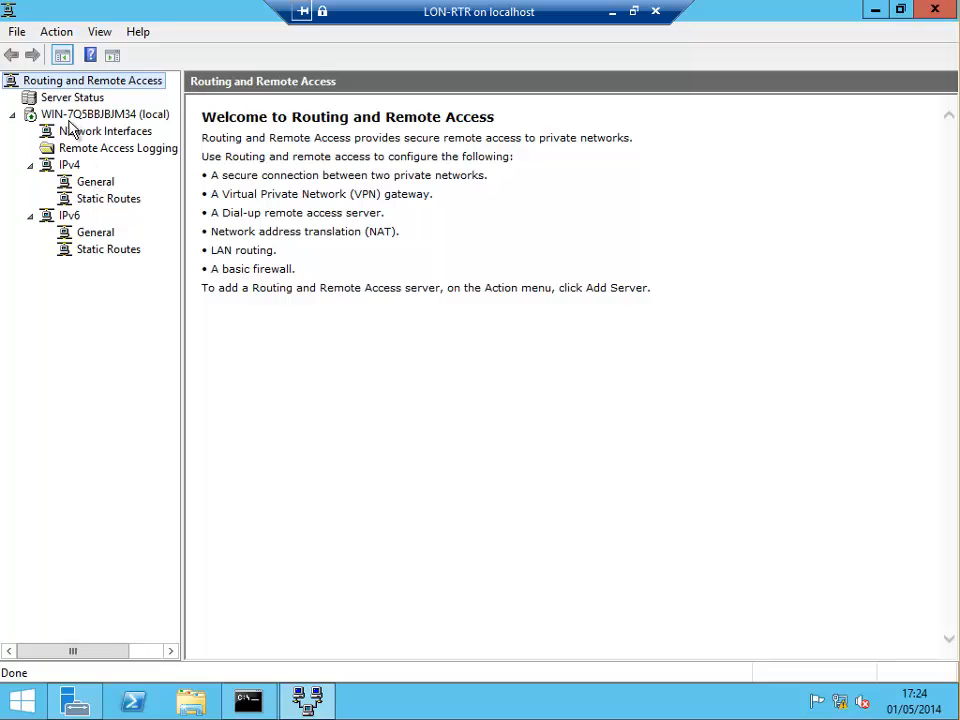
click(14, 115)
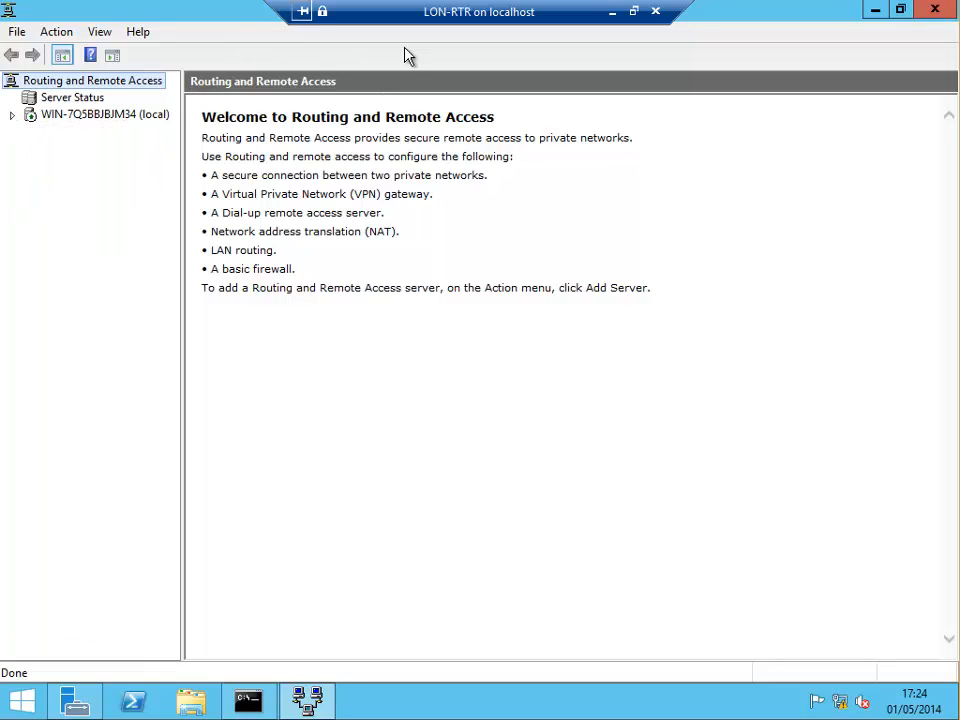
double_click(229, 17)
click(229, 17)
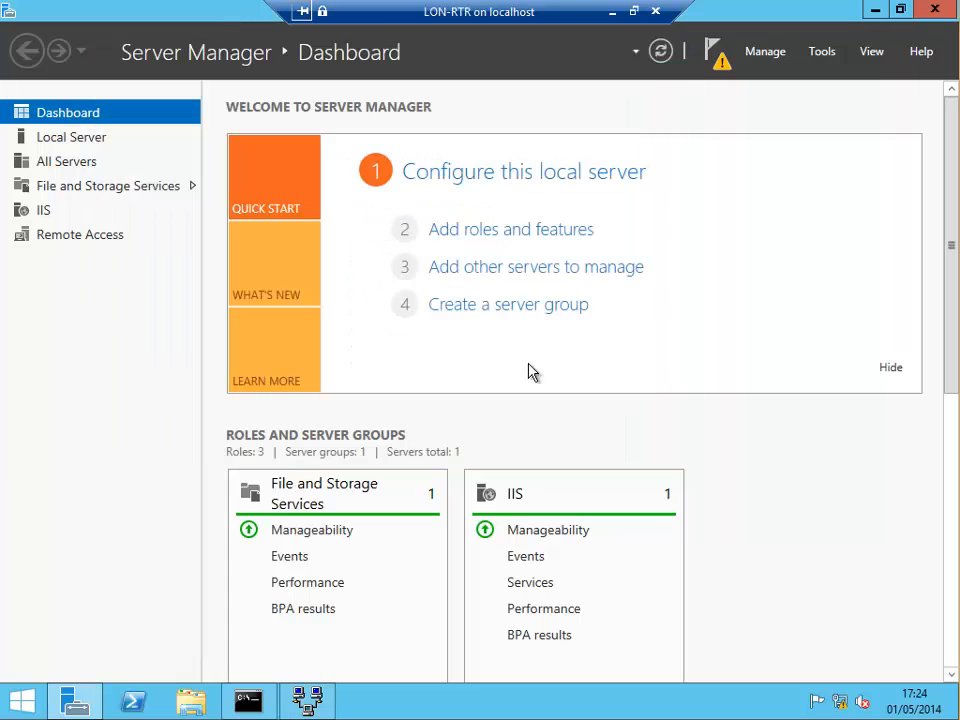
click(824, 54)
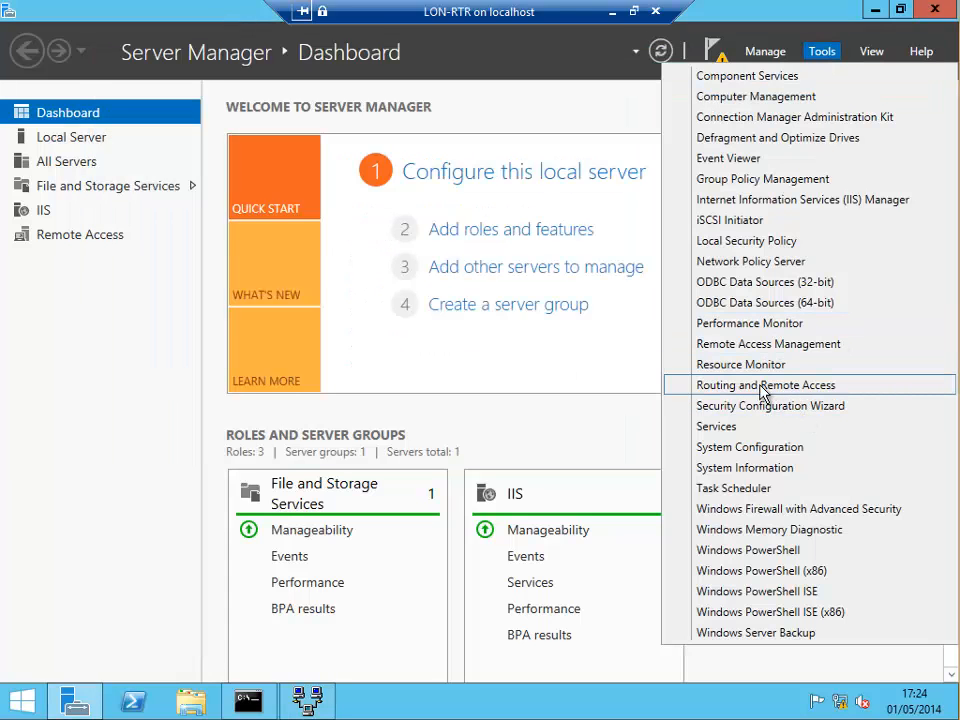
click(762, 387)
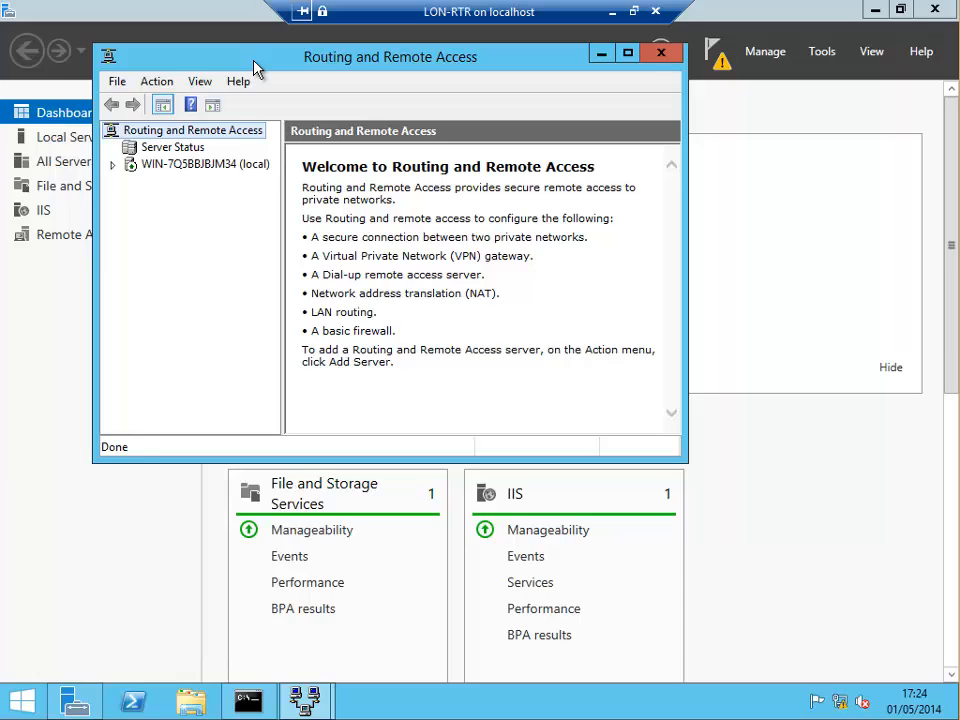
double_click(255, 68)
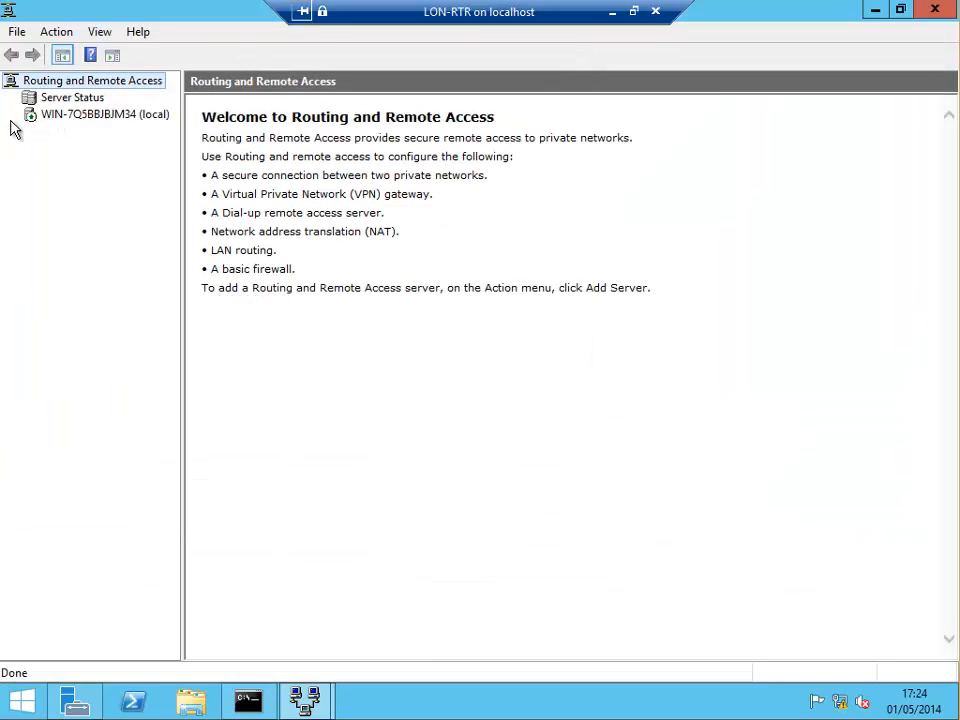
Add RIP Version 2 for Internet Protocol as a new IPv4 routing protocol on LON-RTR.
click(31, 165)
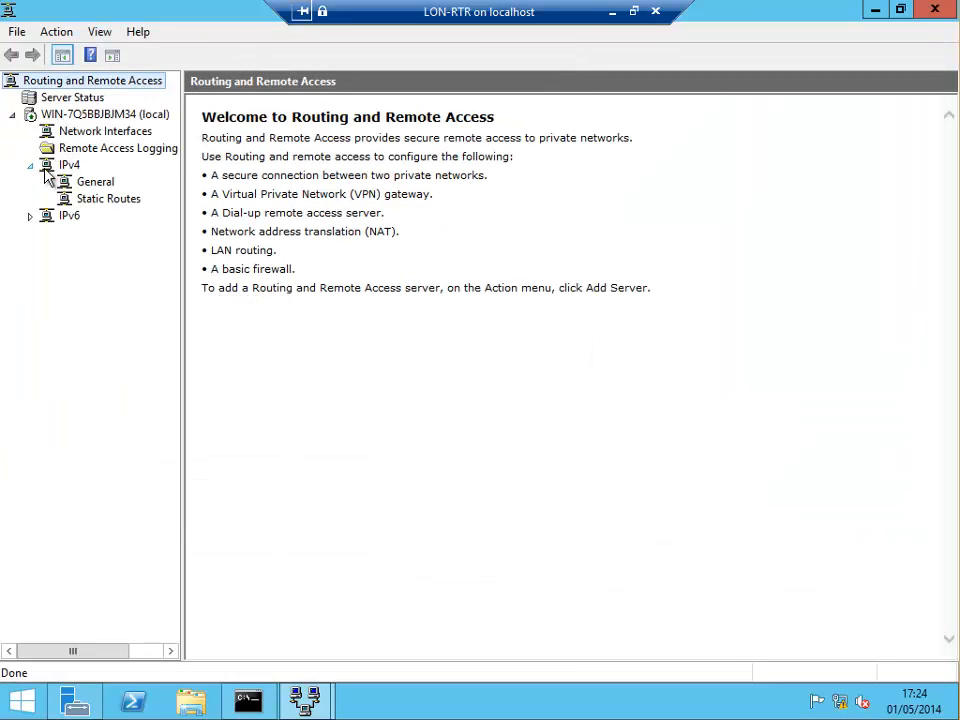
click(86, 183)
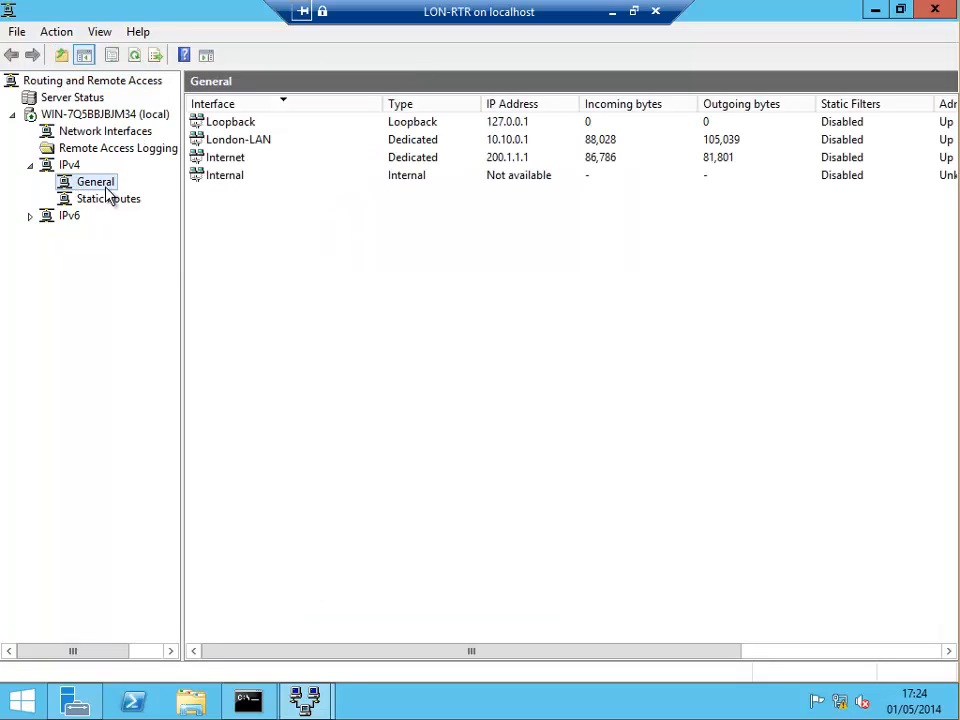
right_click(107, 189)
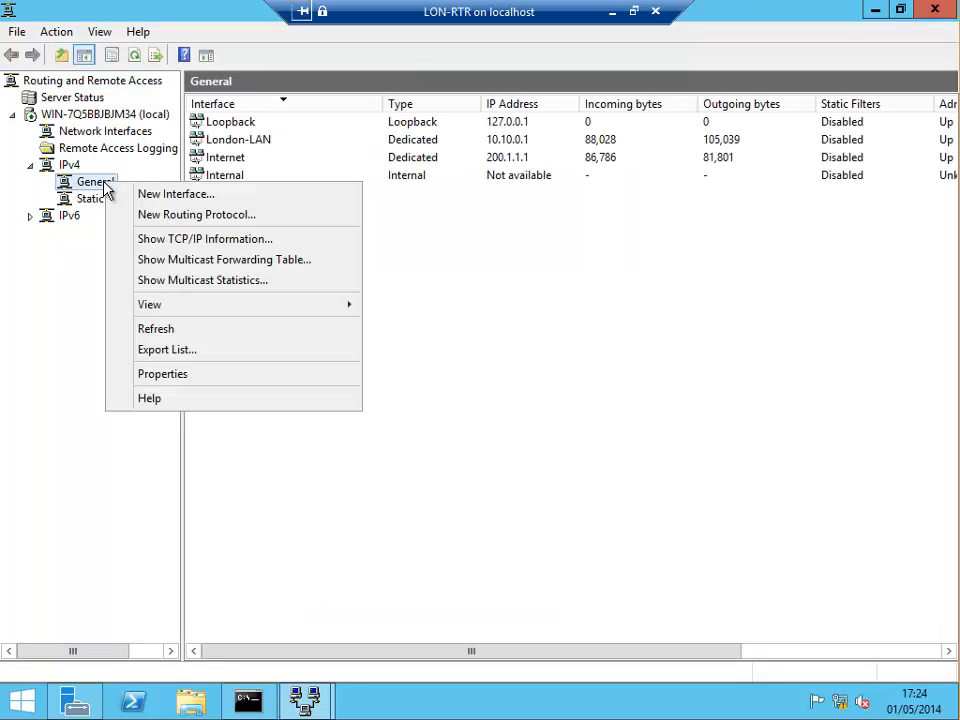
click(185, 222)
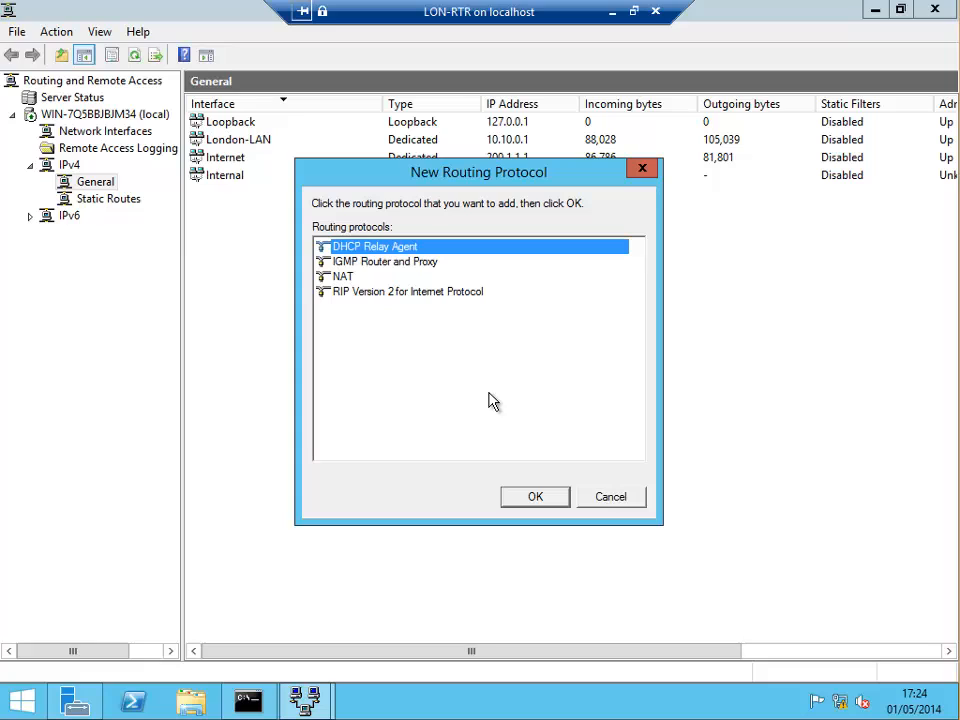
click(386, 293)
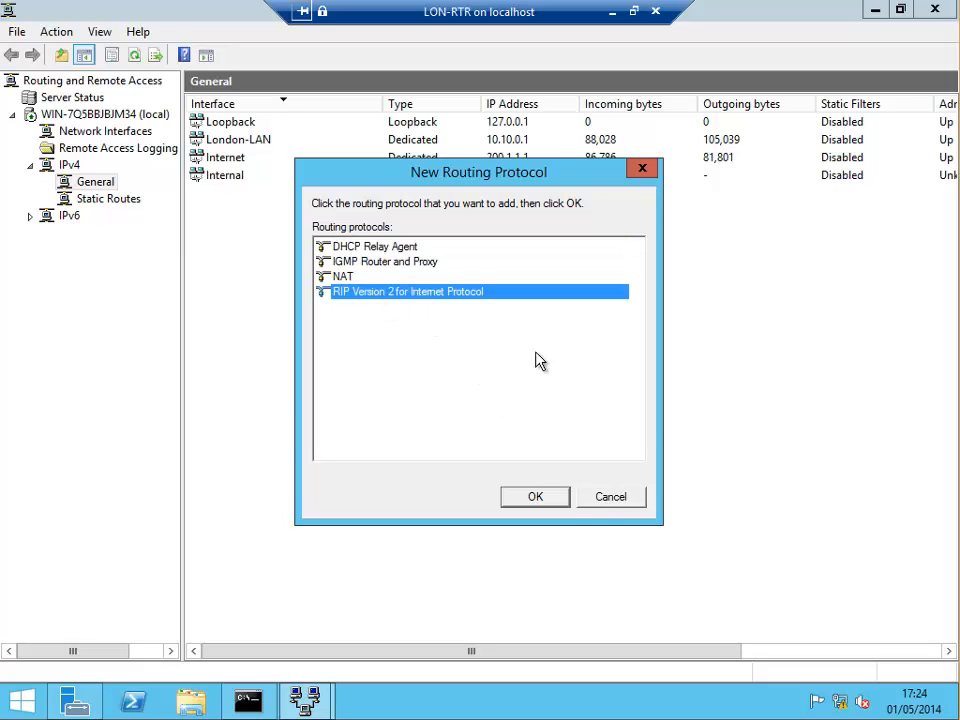
click(536, 500)
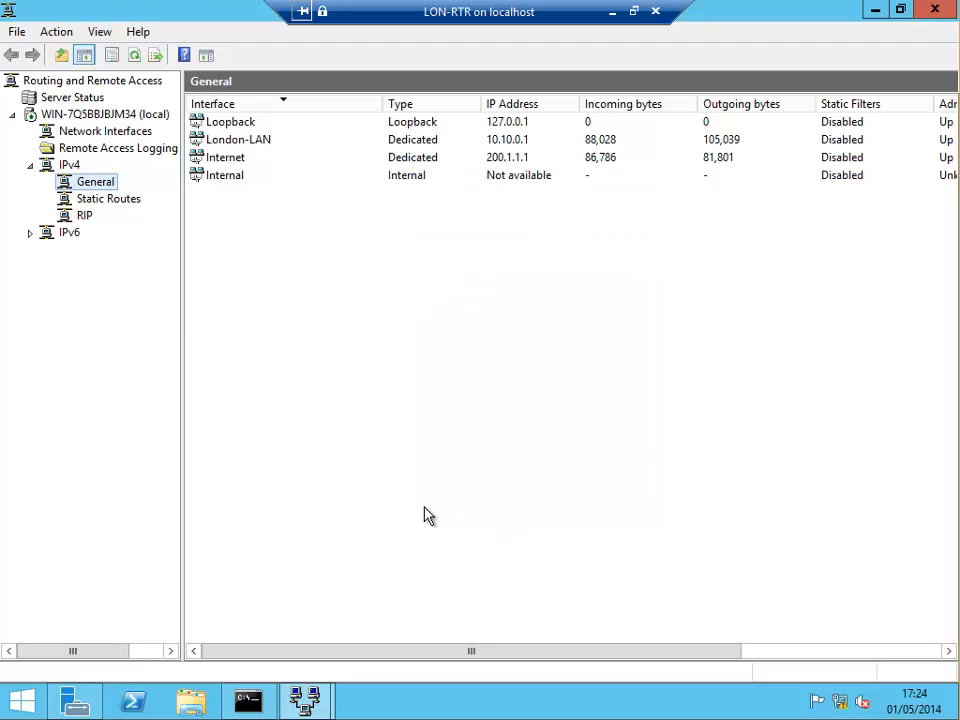
Review the global RIP properties on LON-RTR, covering the general and security settings, and close them without changes.
click(83, 216)
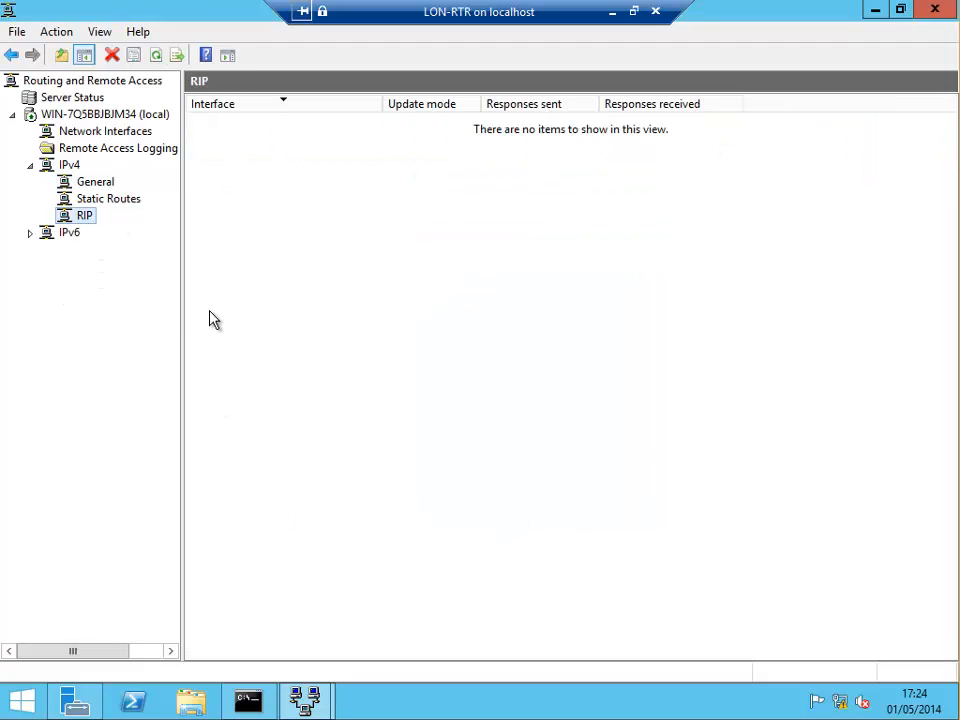
right_click(88, 217)
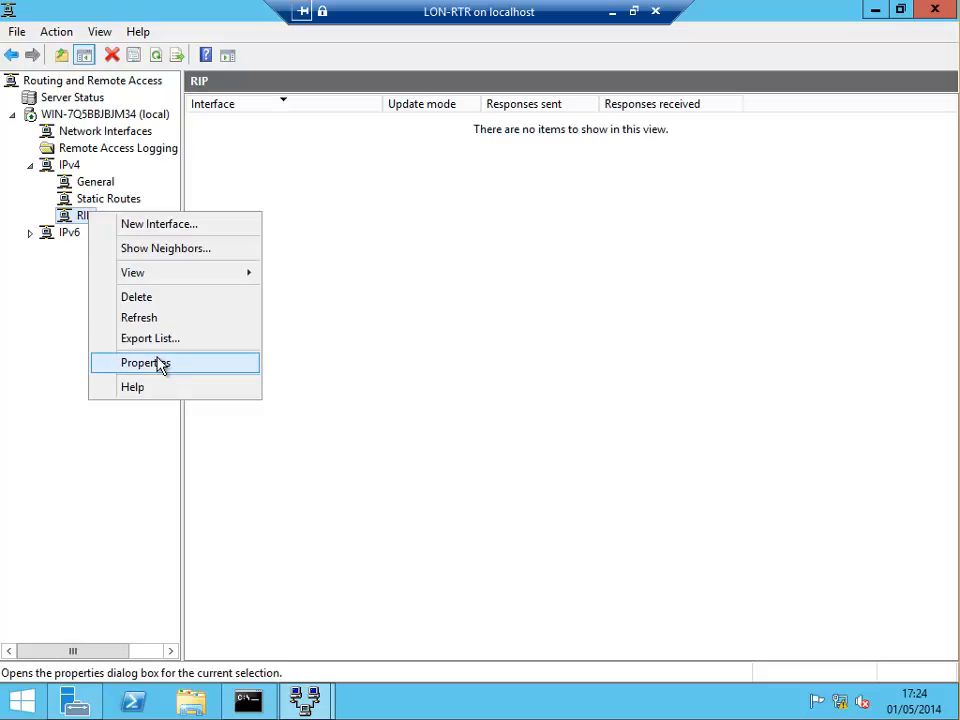
click(153, 366)
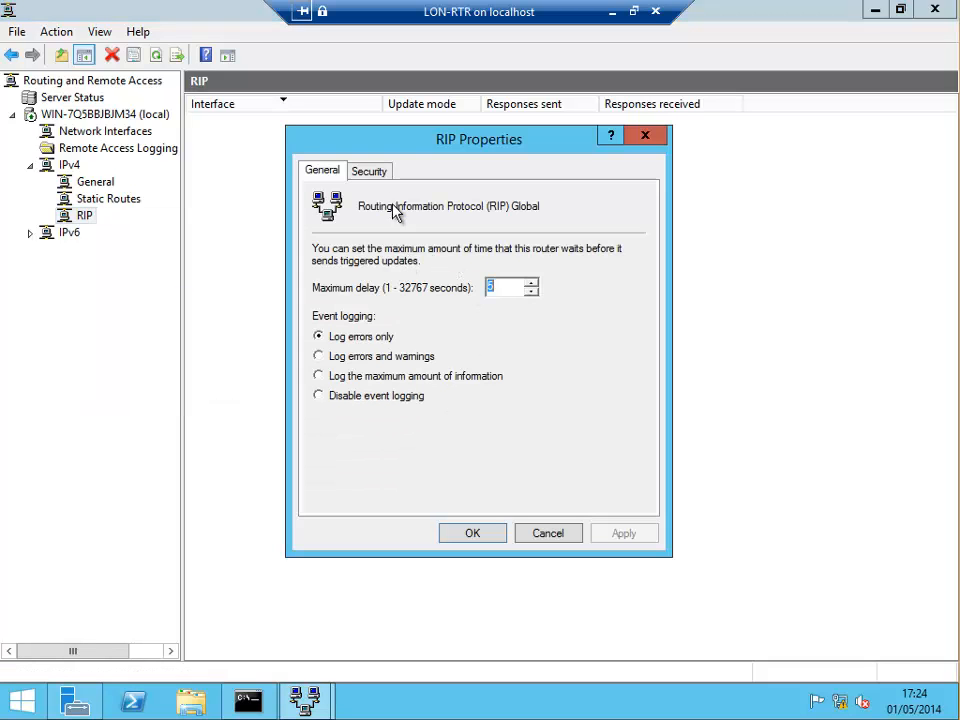
click(368, 172)
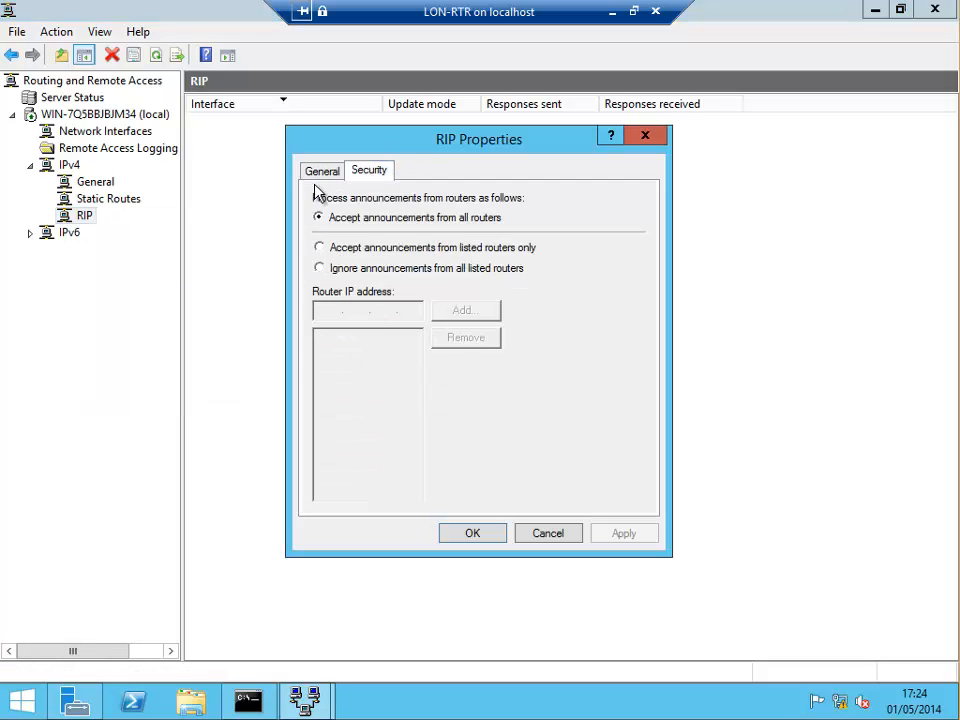
click(522, 536)
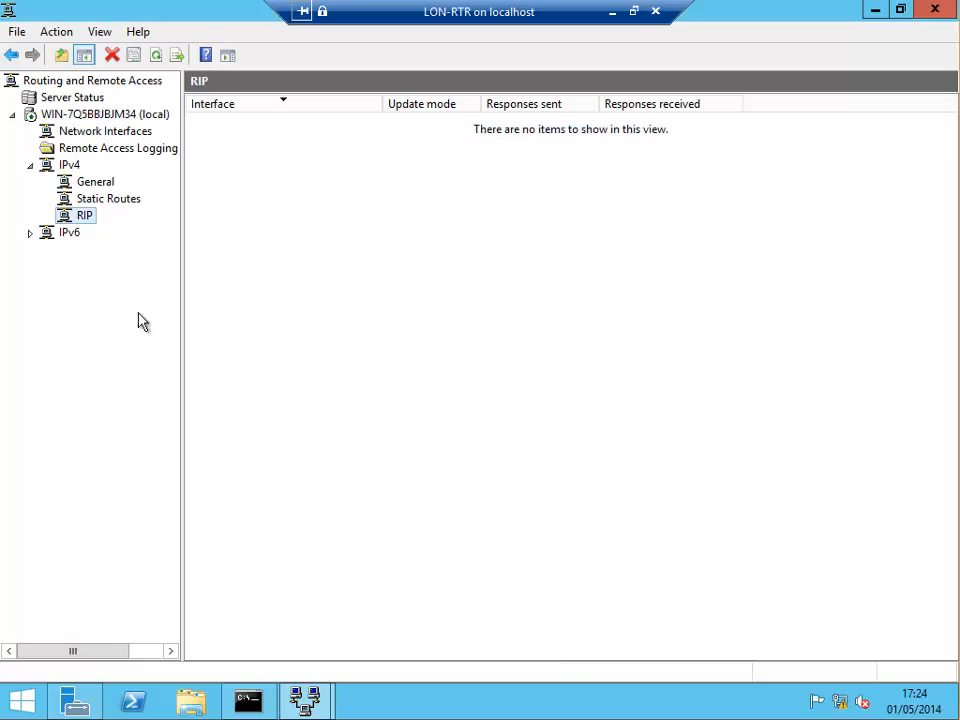
Open the properties for a new RIP interface on Internet and examine its operation mode and incoming packet protocol settings.
right_click(87, 222)
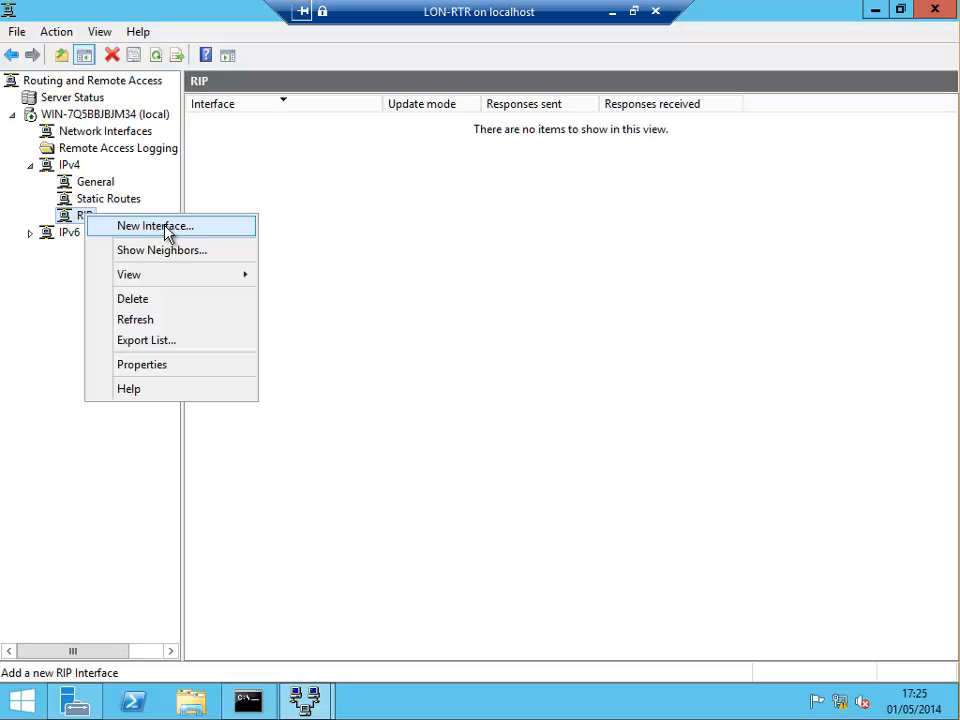
click(160, 227)
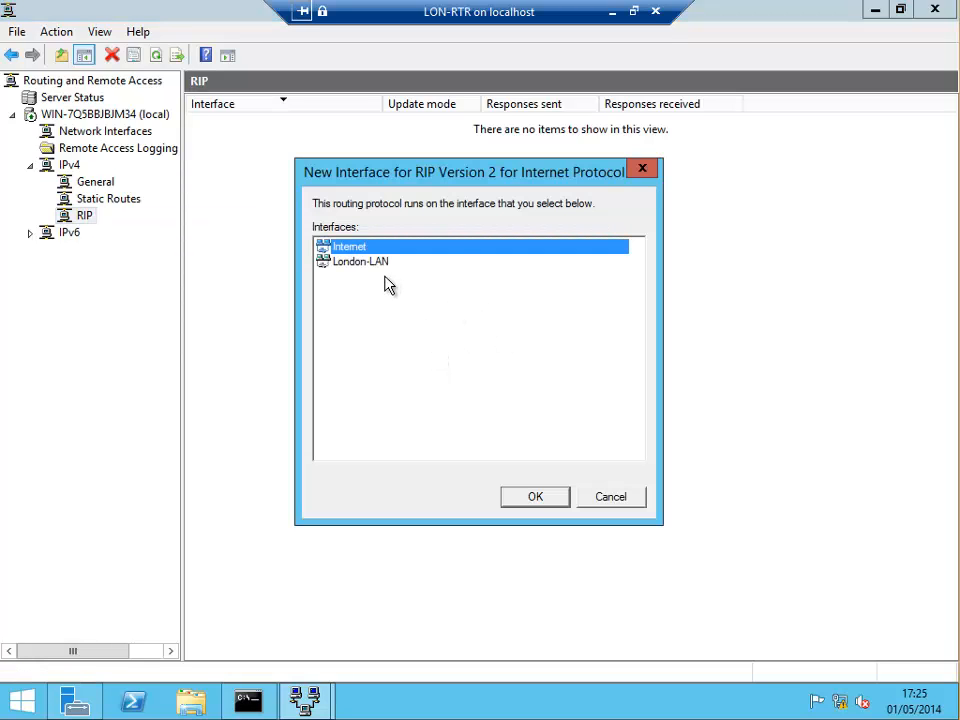
click(358, 263)
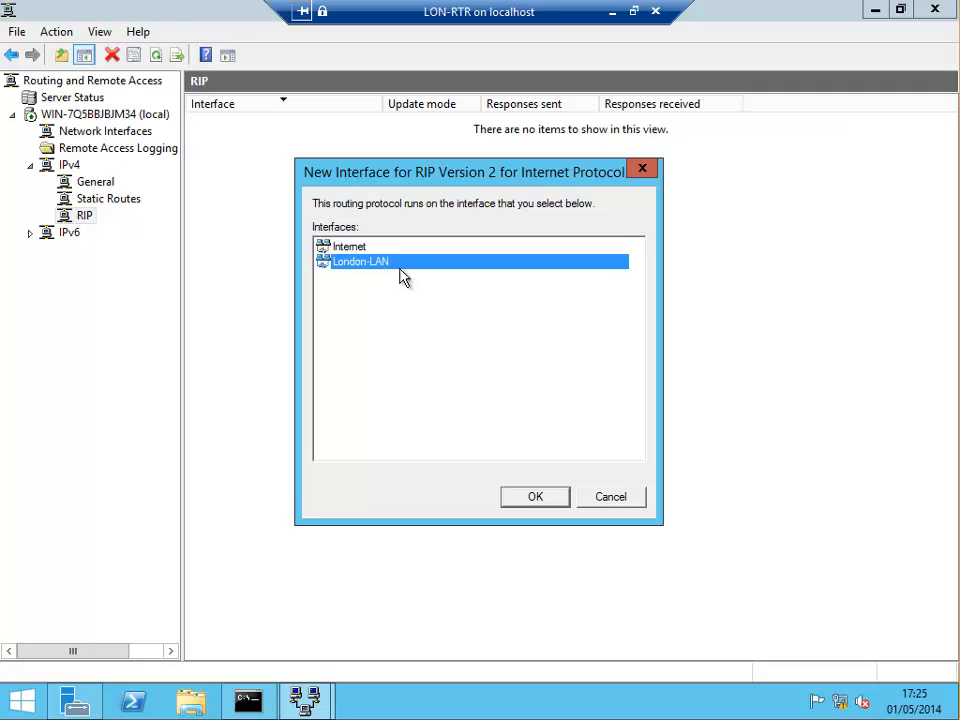
click(355, 250)
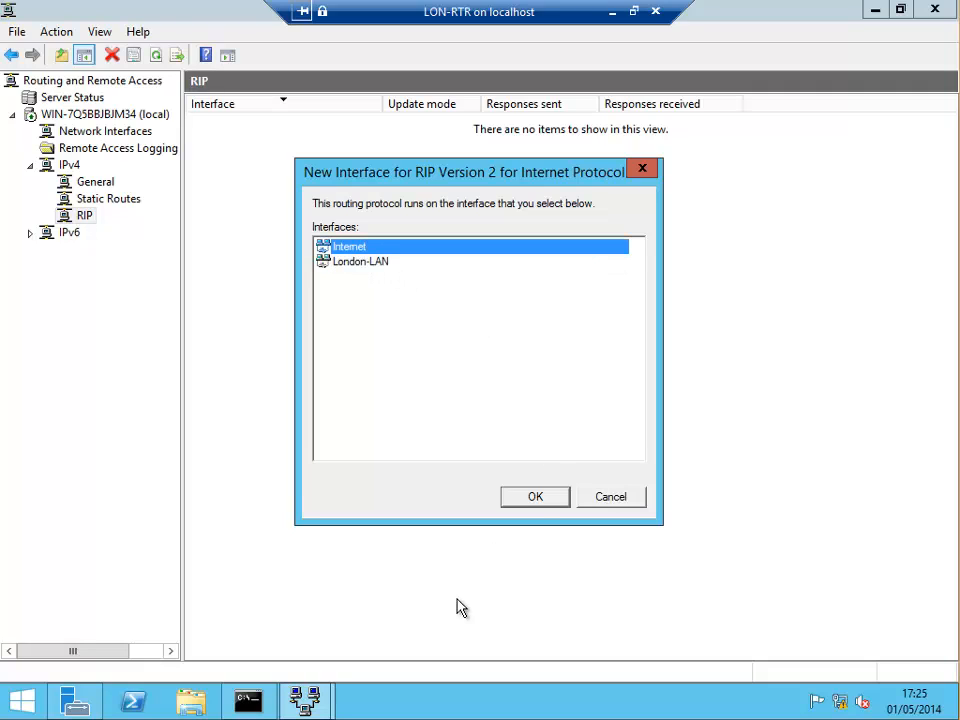
click(538, 497)
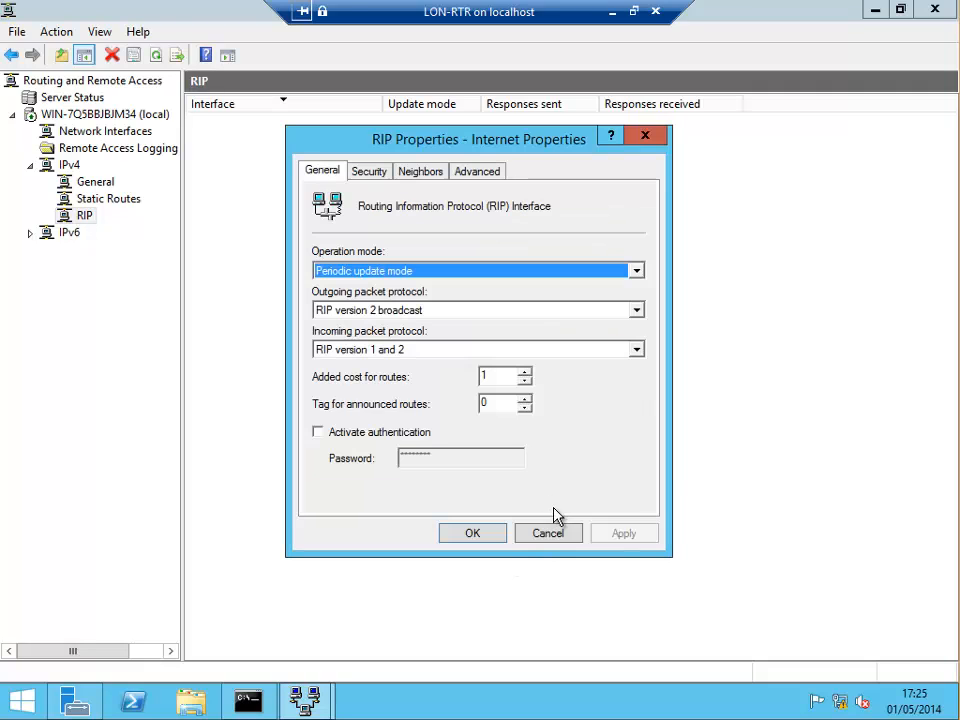
click(376, 271)
click(376, 274)
click(395, 352)
click(397, 352)
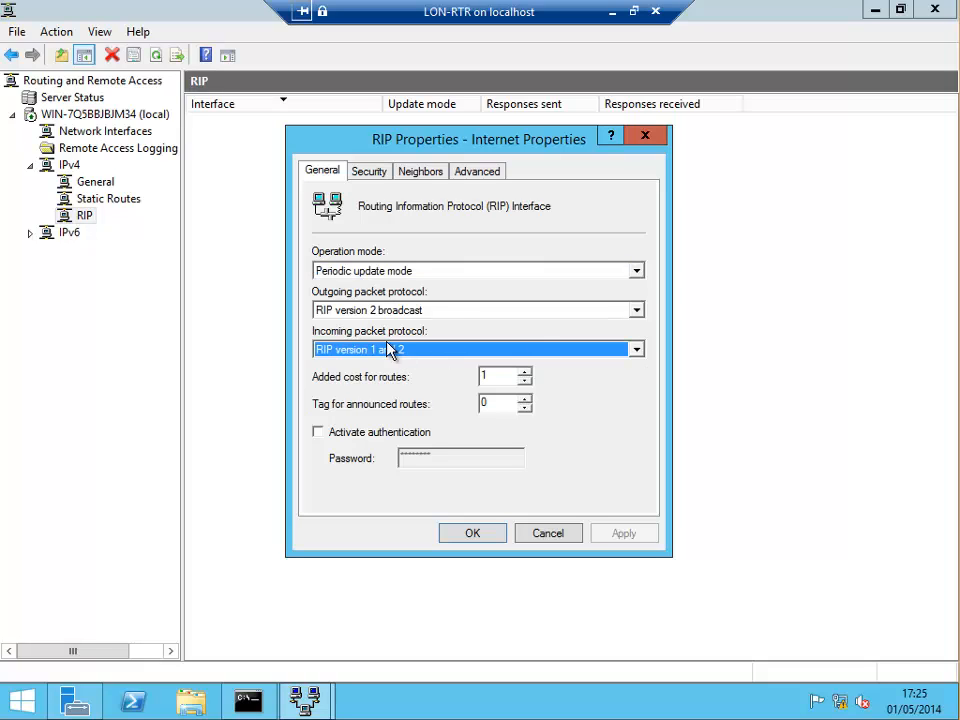
click(390, 350)
click(393, 348)
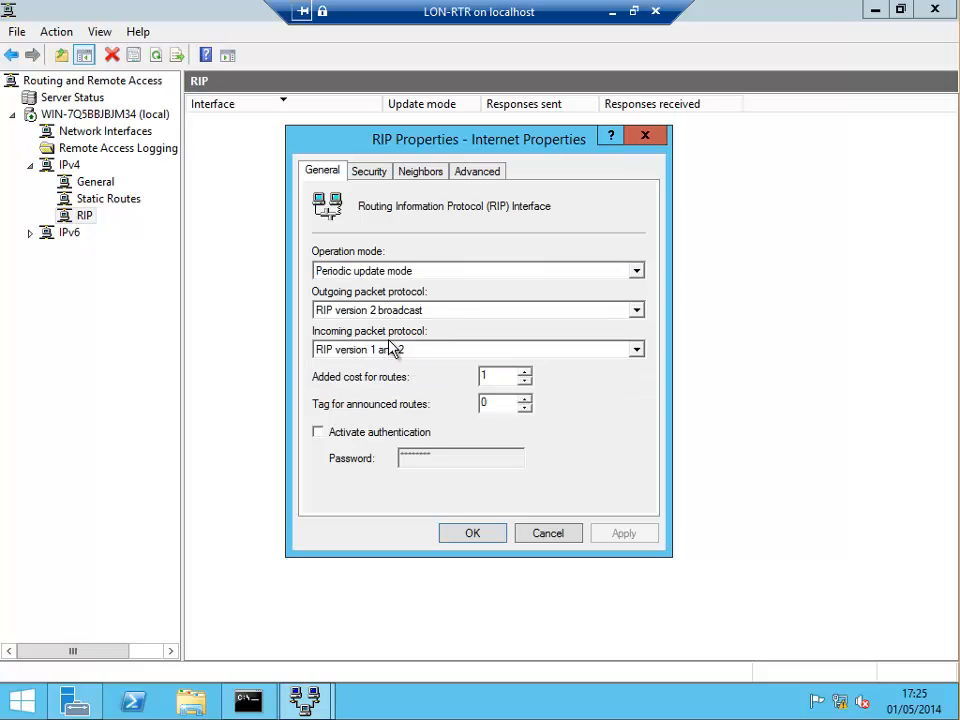
Review the security, neighbor and advanced RIP settings of the Internet interface, and dismiss its properties without applying them.
click(369, 174)
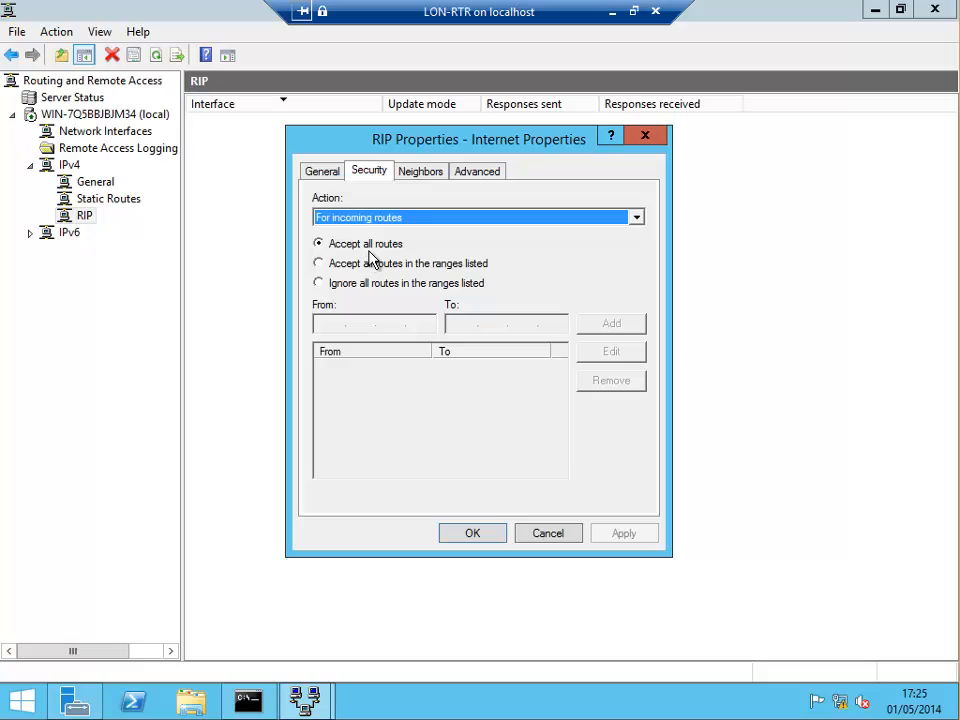
click(410, 178)
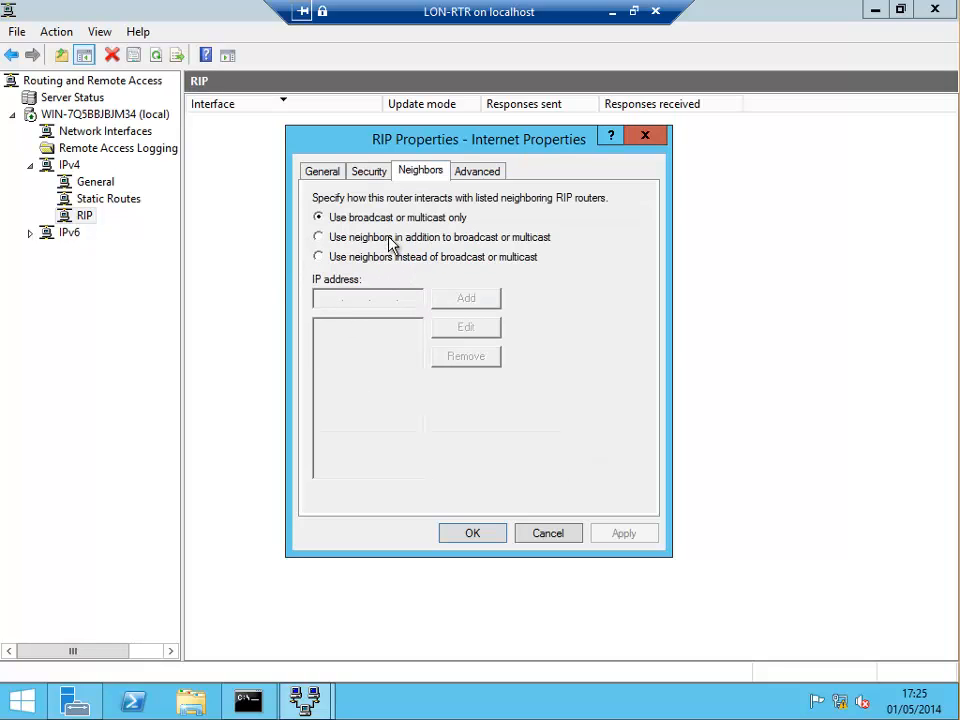
click(482, 172)
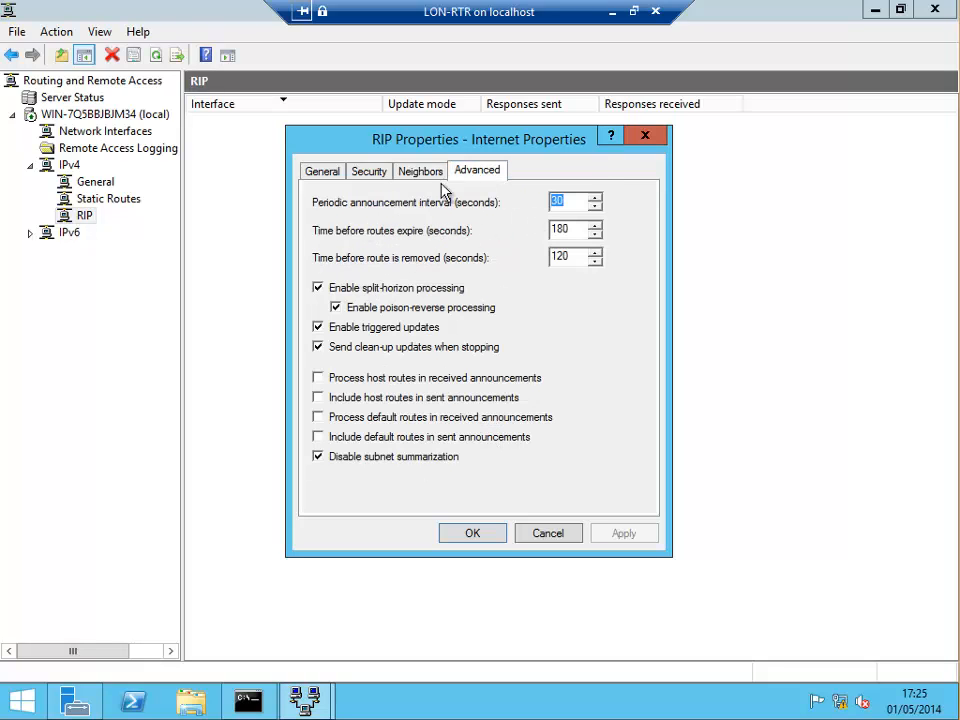
click(548, 535)
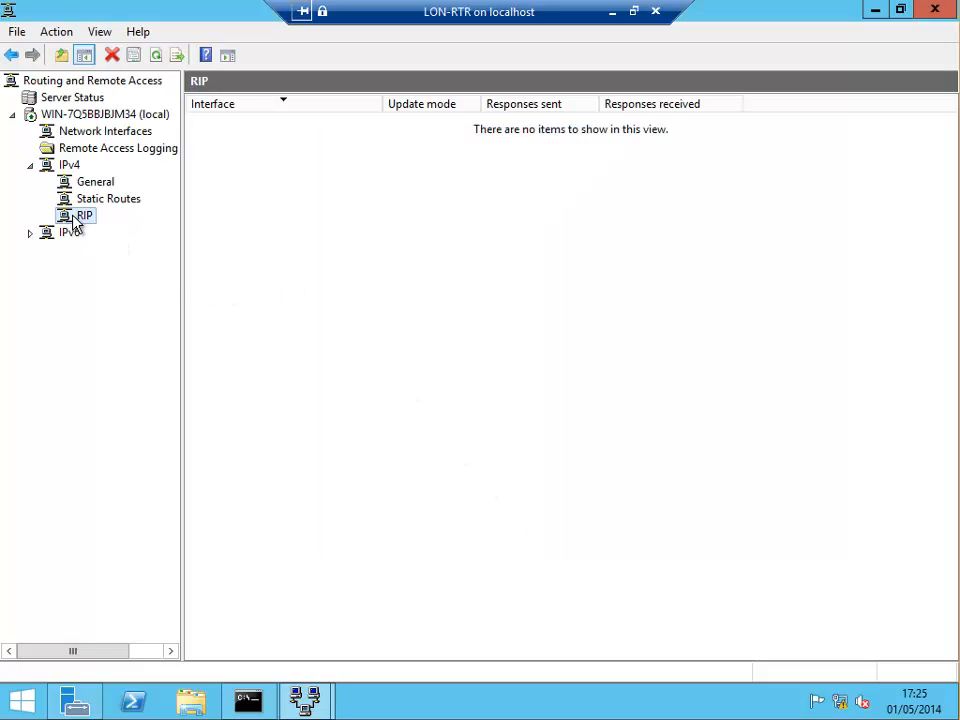
Add the Internet interface to RIP on LON-RTR, accepting the default periodic update mode and packet protocol settings.
click(268, 200)
click(134, 57)
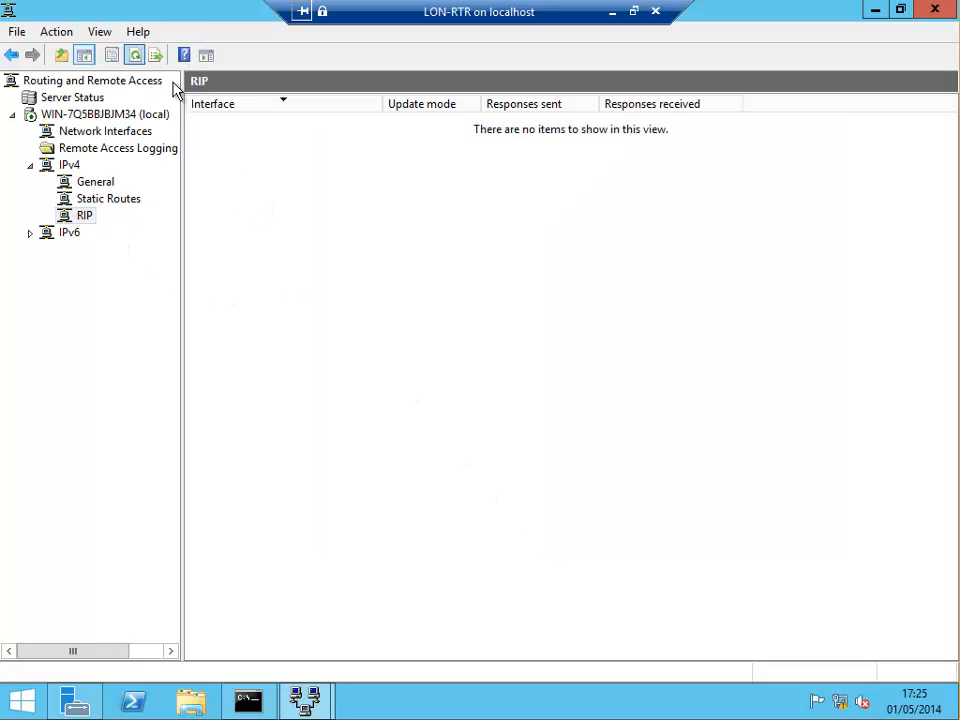
right_click(88, 216)
click(190, 222)
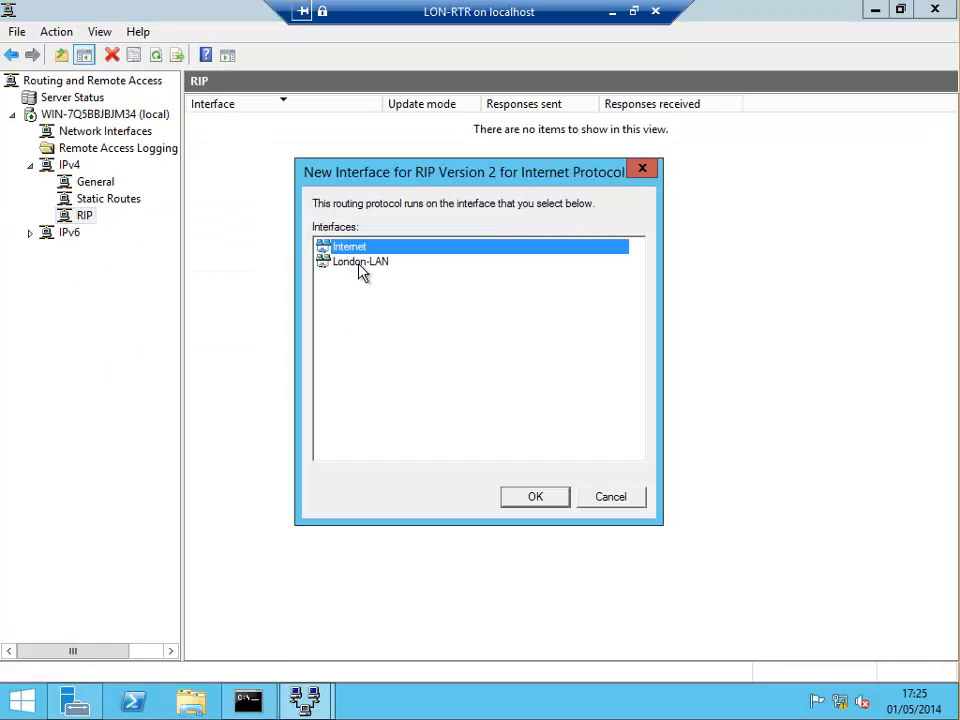
click(556, 500)
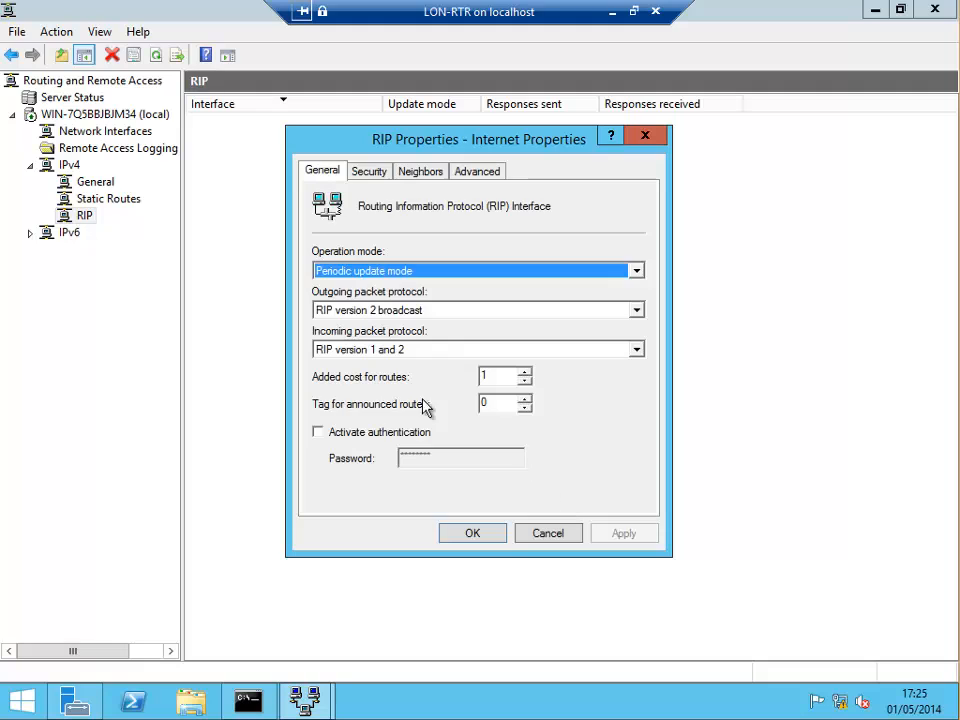
click(473, 533)
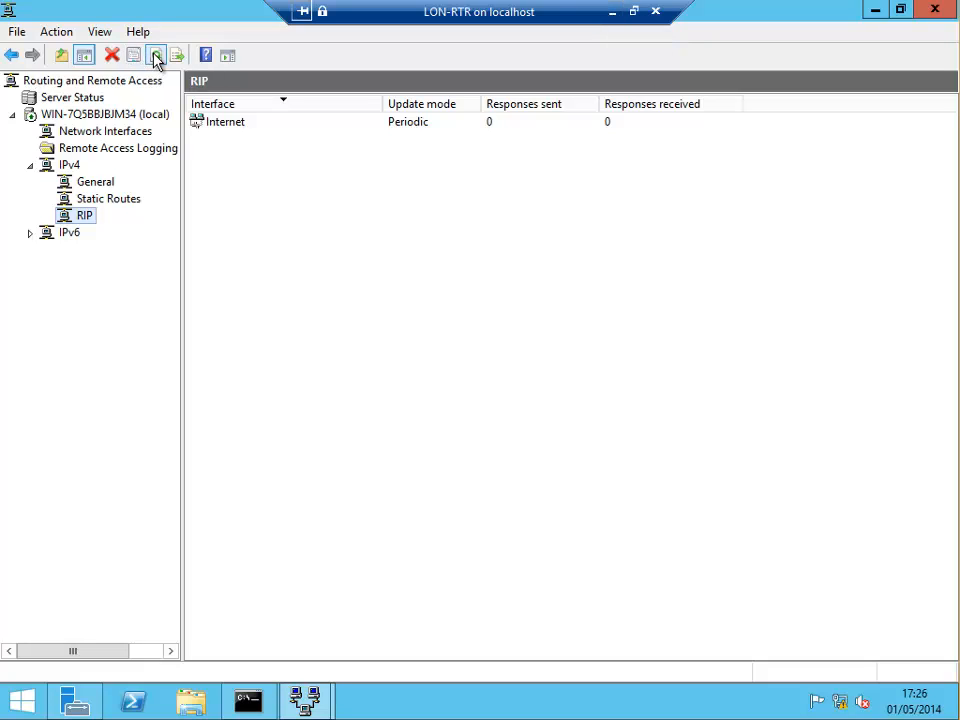
Switch to the PAR-RTR virtual machine and maximize its Routing and Remote Access console.
click(613, 13)
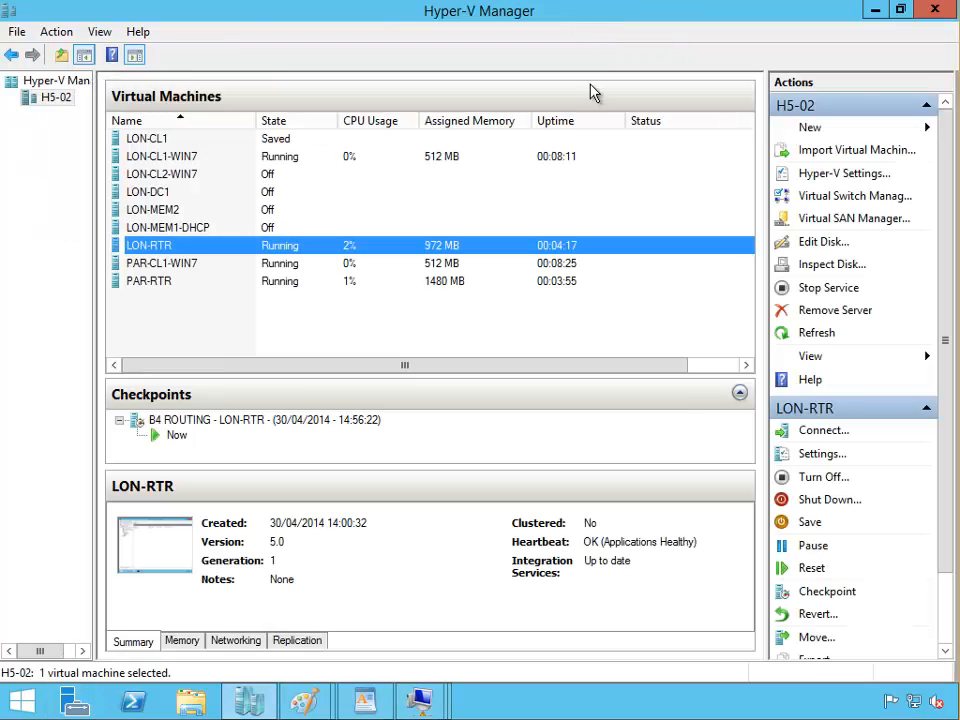
double_click(150, 282)
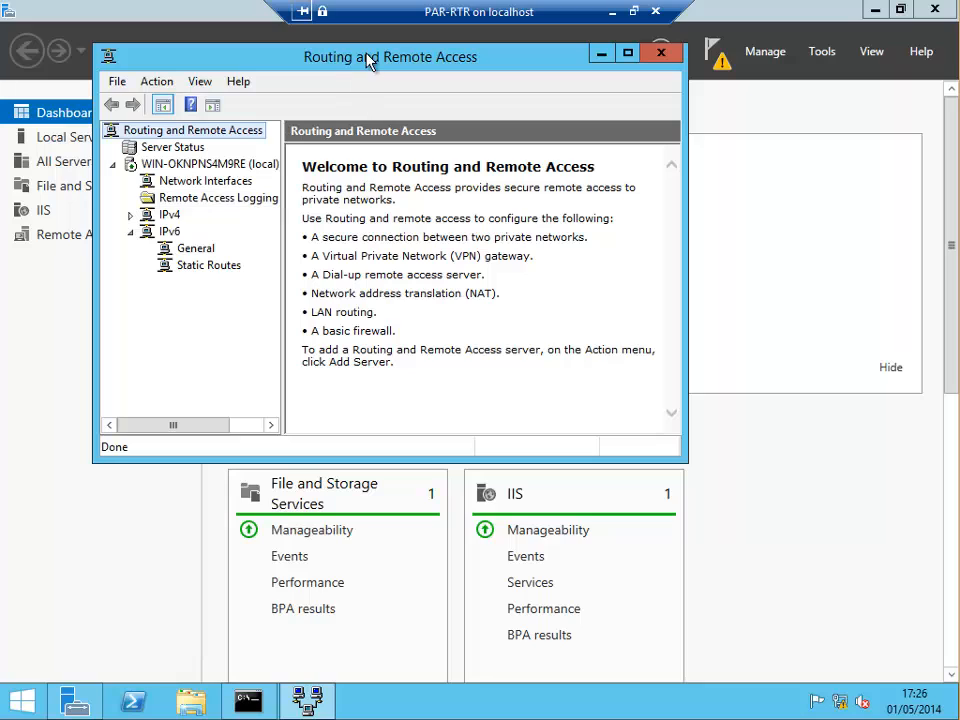
double_click(369, 60)
Add RIP Version 2 for Internet Protocol as a new IPv4 routing protocol on PAR-RTR.
double_click(66, 166)
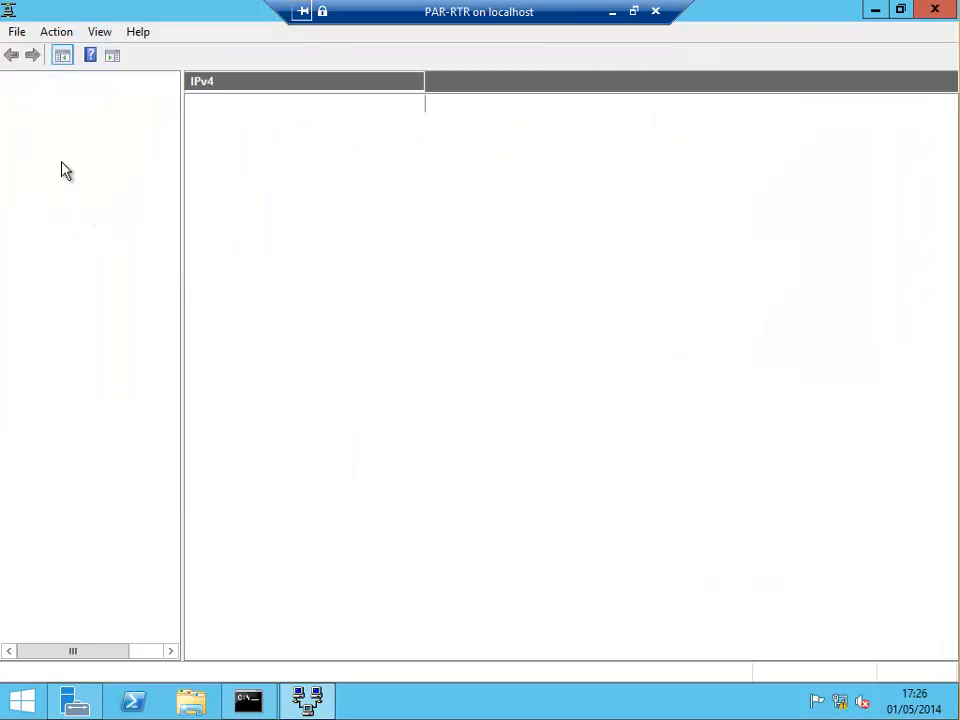
click(30, 215)
right_click(108, 184)
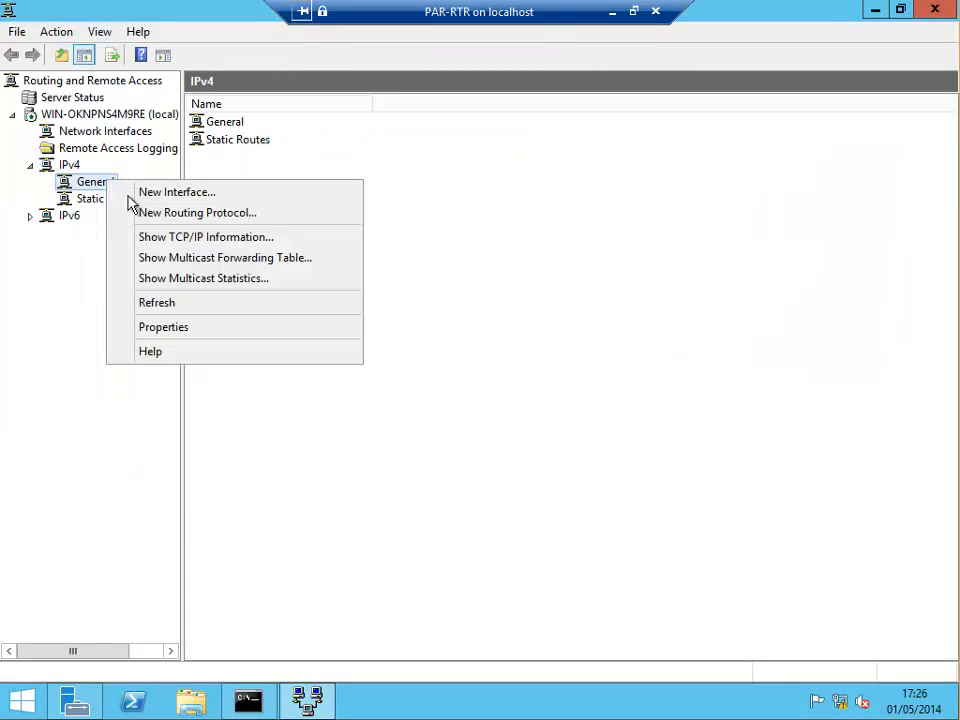
click(145, 213)
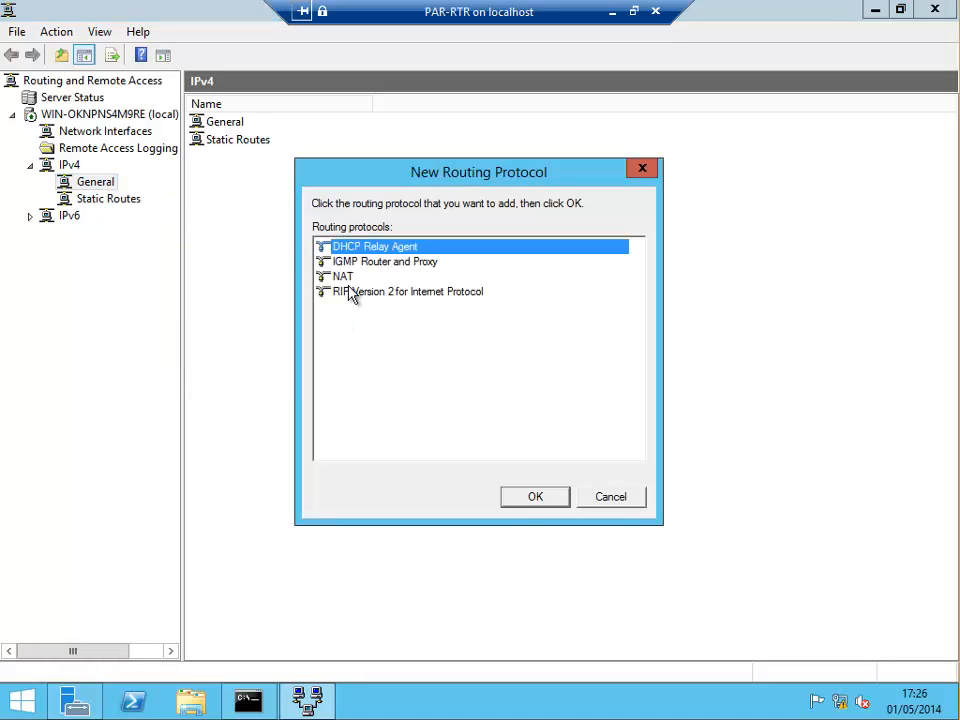
click(350, 292)
click(531, 500)
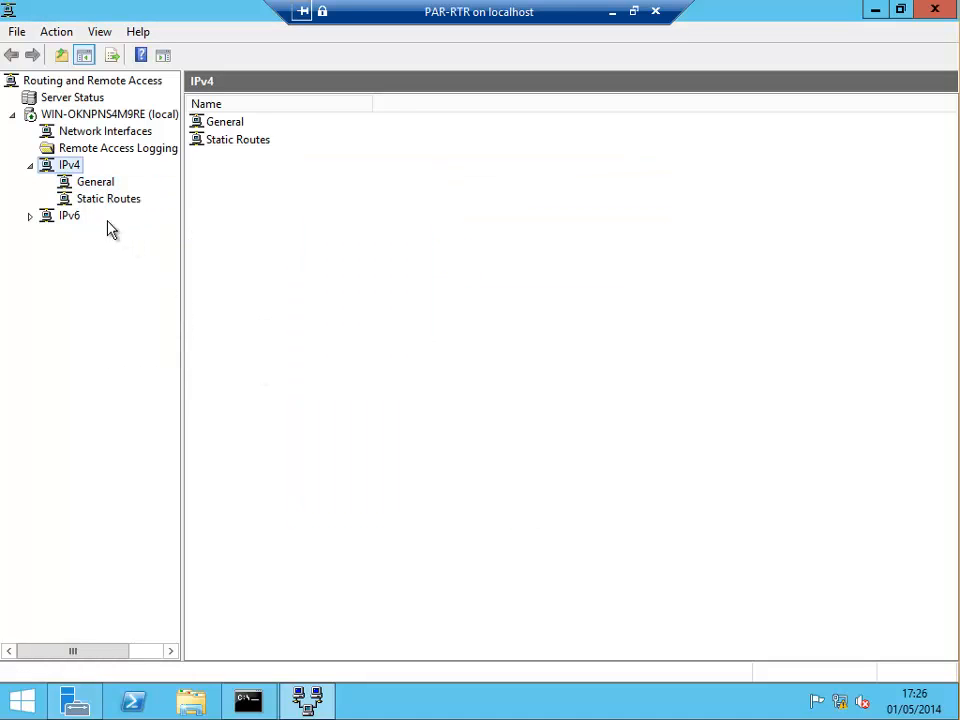
Add the Internet interface to RIP on PAR-RTR, accepting the default RIP interface settings.
right_click(85, 217)
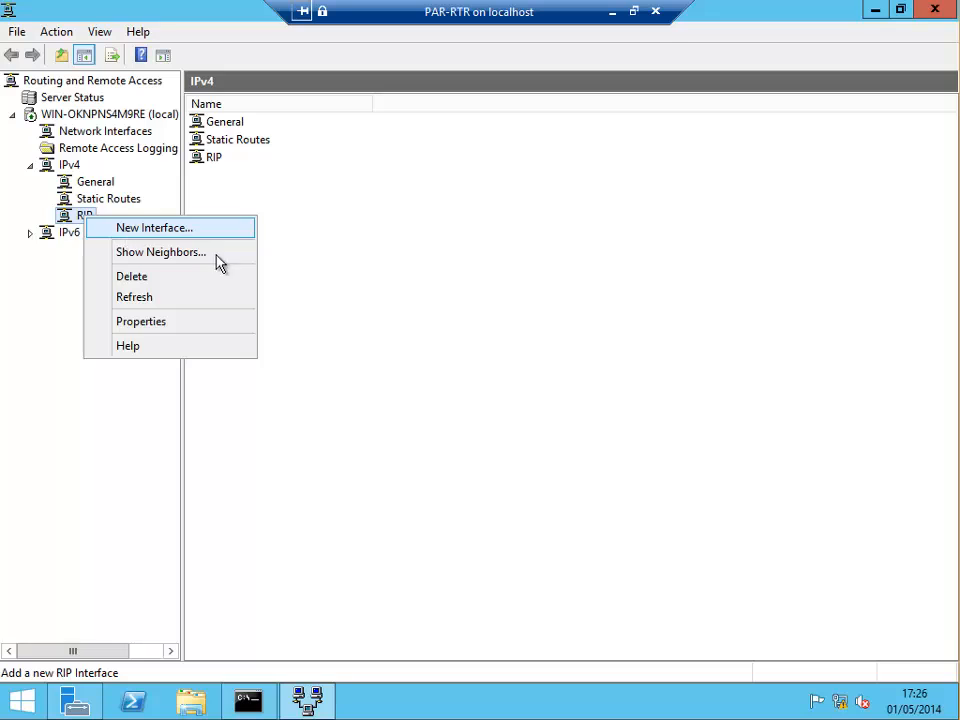
click(160, 228)
click(540, 497)
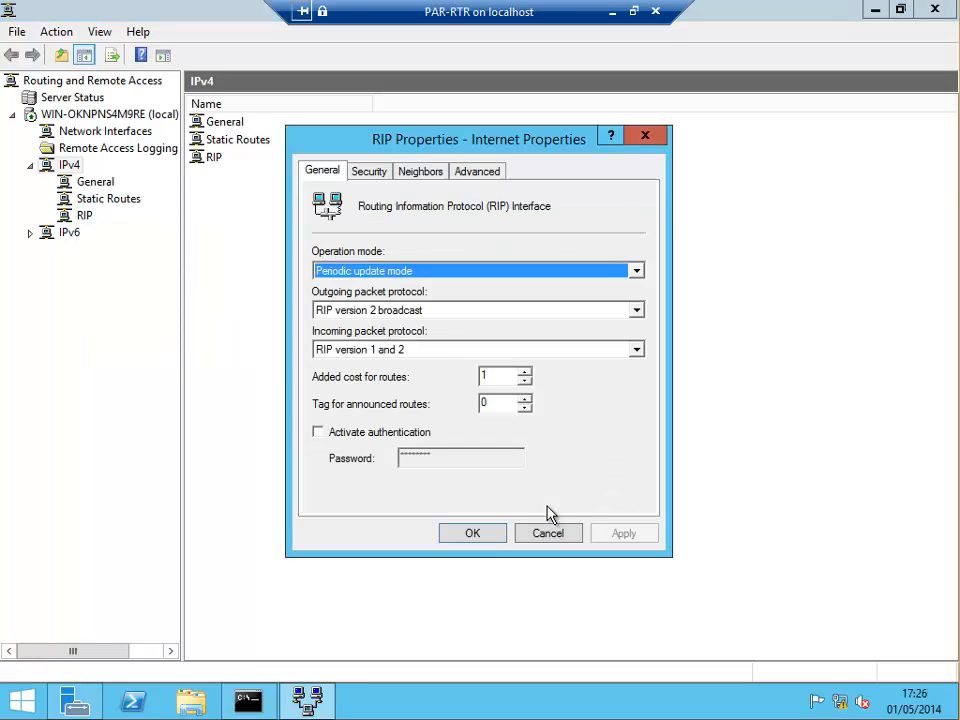
click(488, 535)
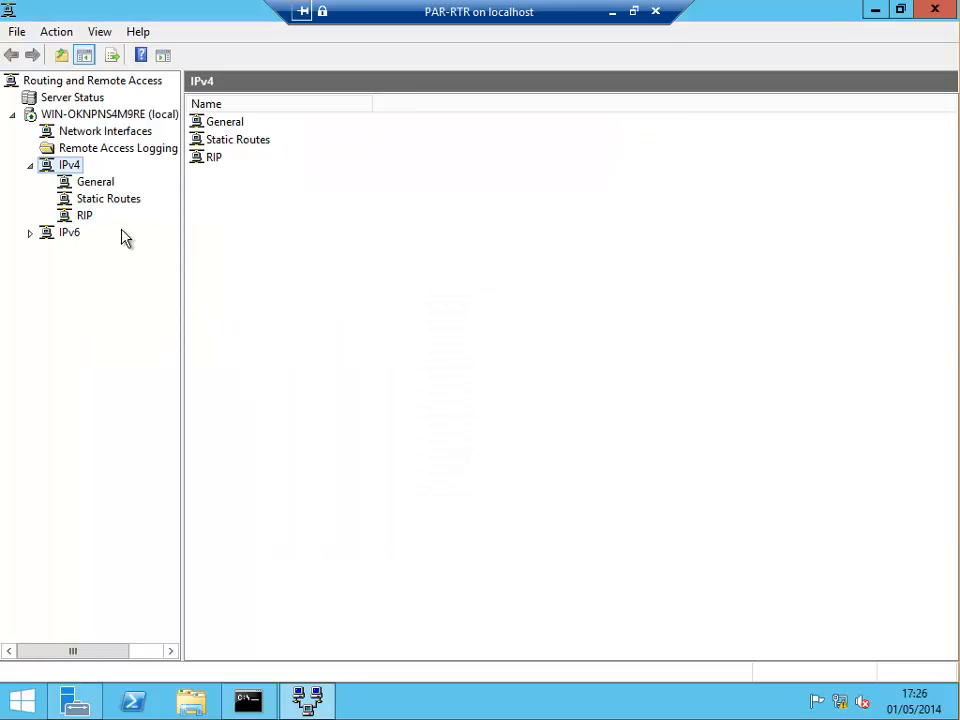
Refresh the RIP interface statistics on PAR-RTR, and examine the 10.10.0.0 route in the Internet interface's IP routing table.
click(80, 216)
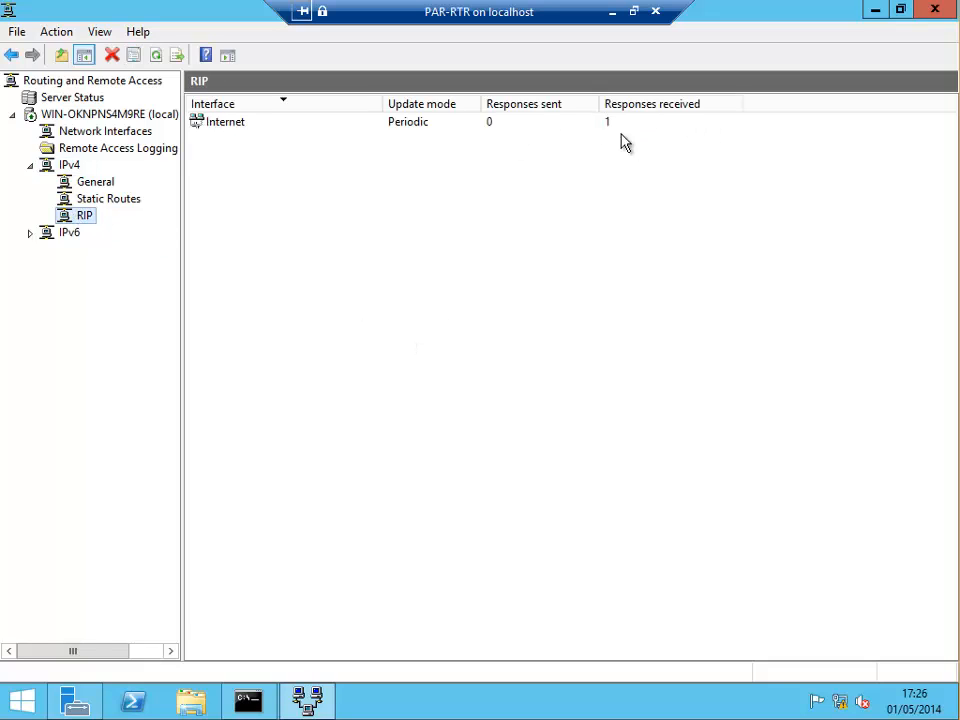
click(156, 55)
click(95, 182)
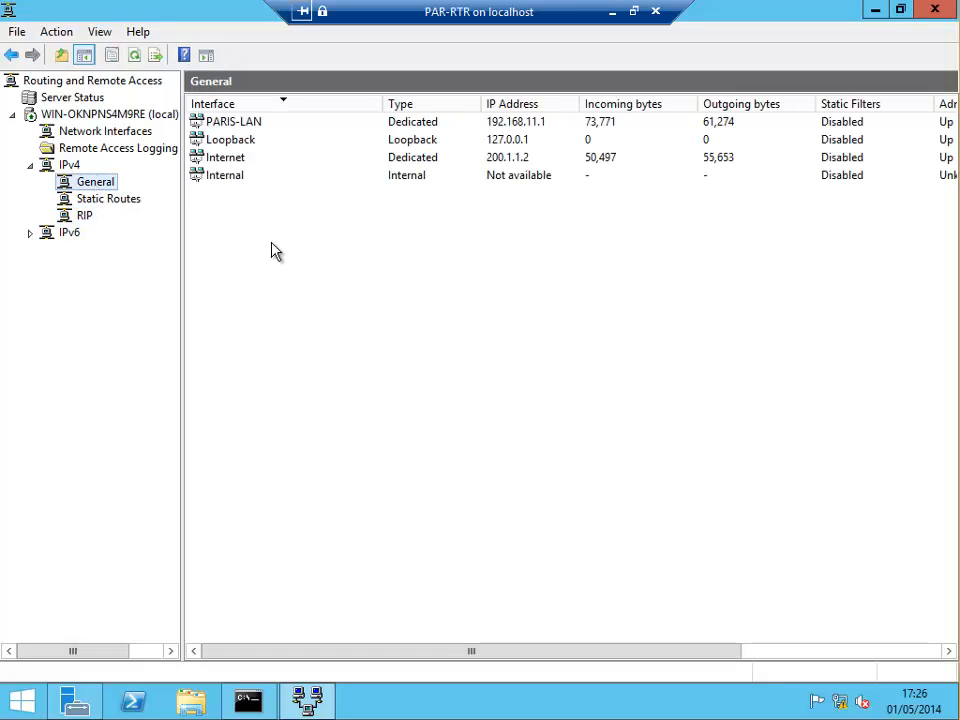
right_click(212, 160)
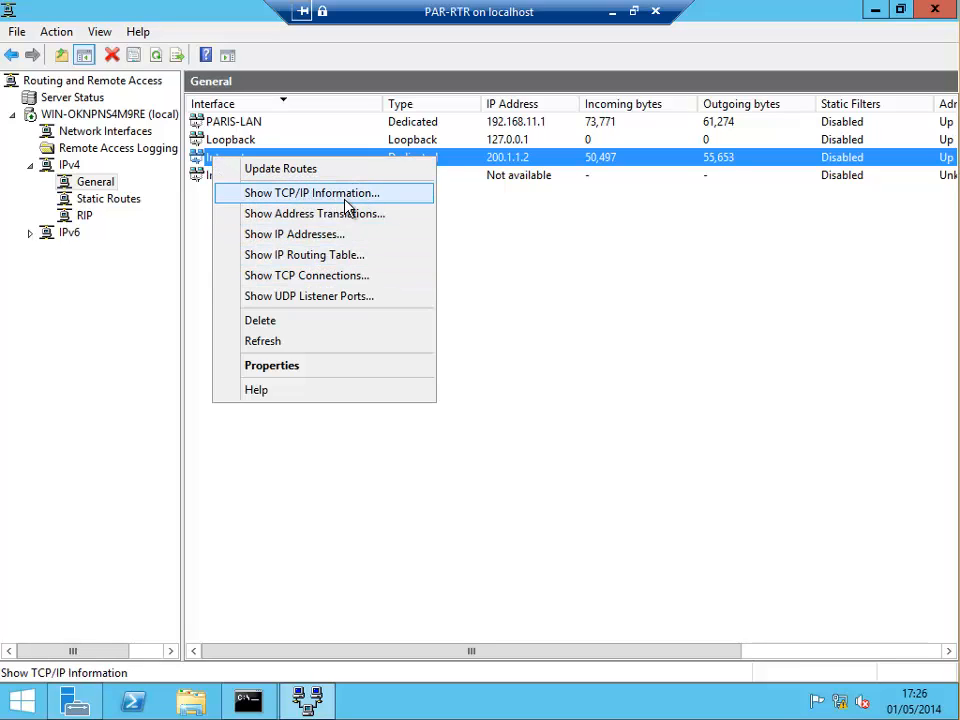
click(310, 262)
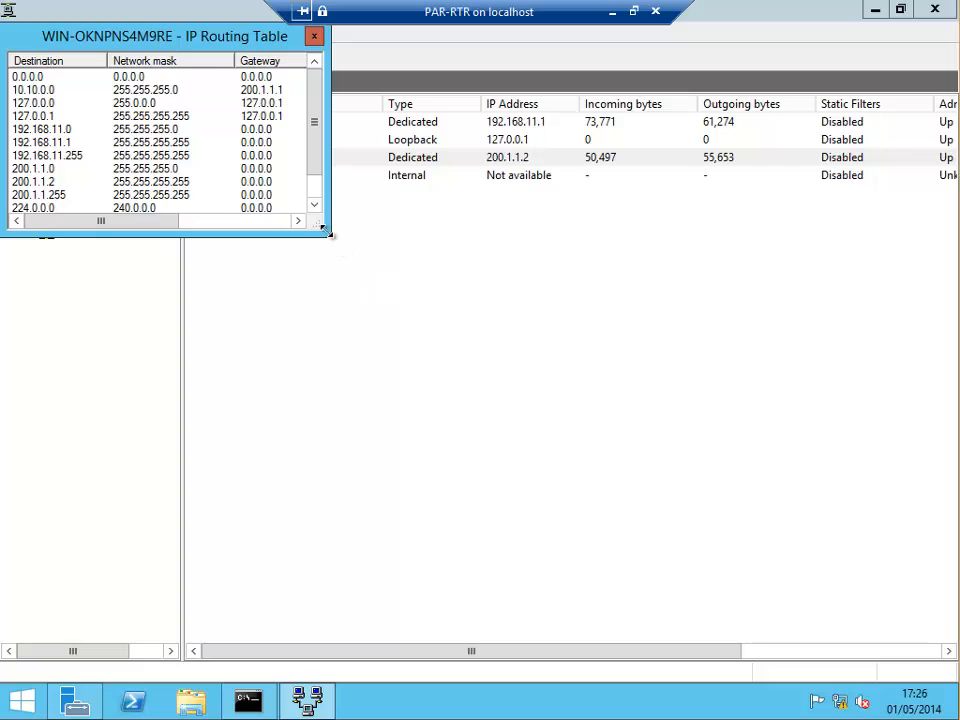
drag(329, 235, 640, 408)
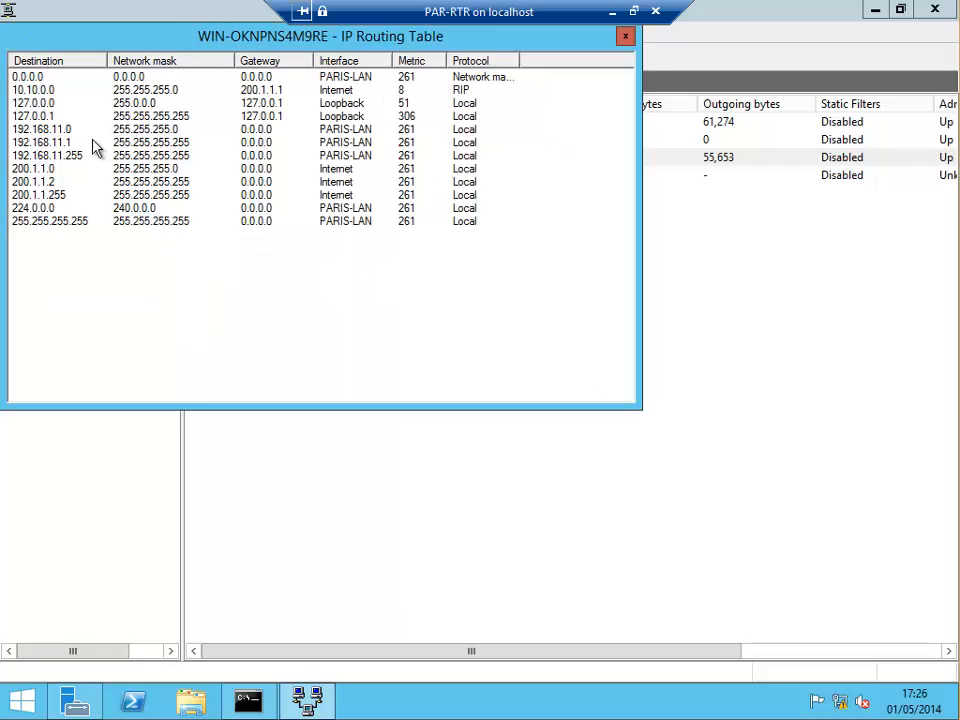
drag(88, 36, 270, 136)
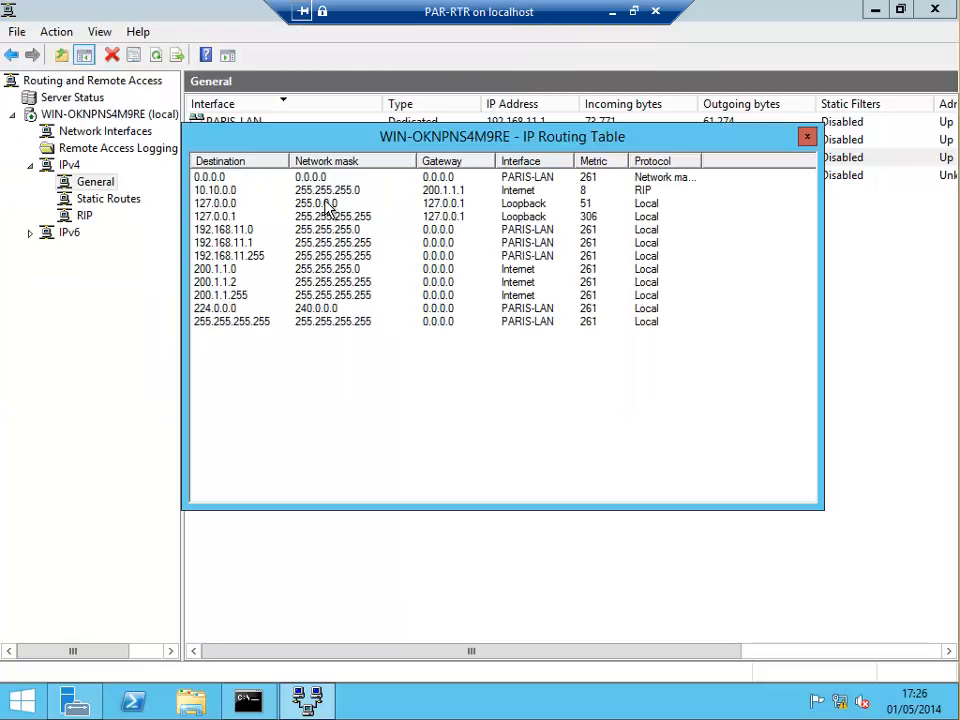
click(222, 191)
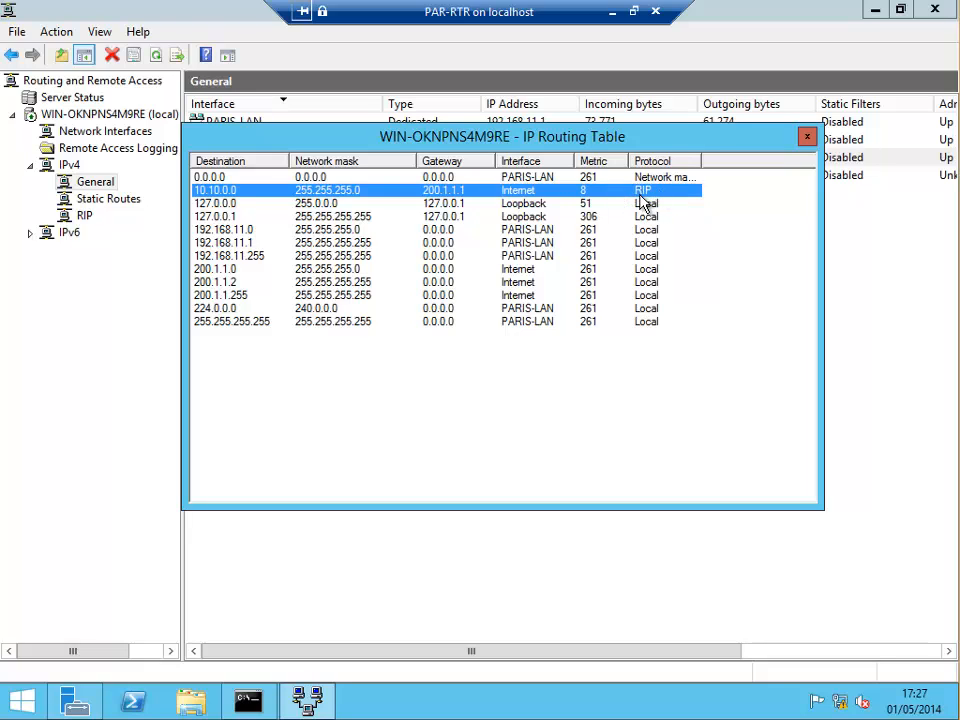
click(806, 136)
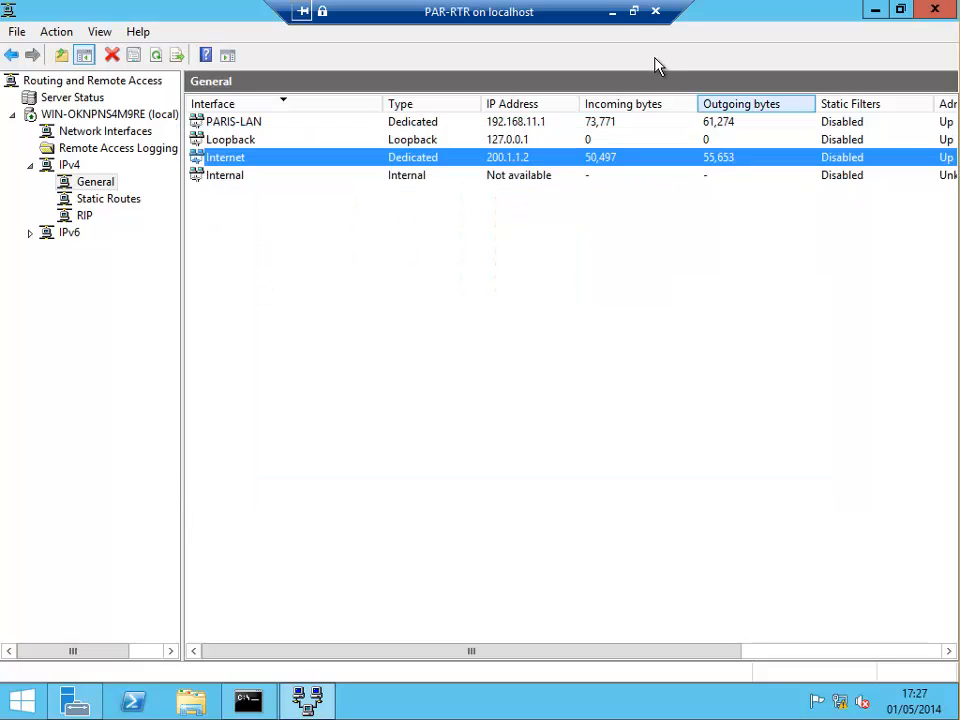
Switch to the LON-RTR virtual machine and refresh its RIP interface statistics.
click(612, 12)
double_click(150, 250)
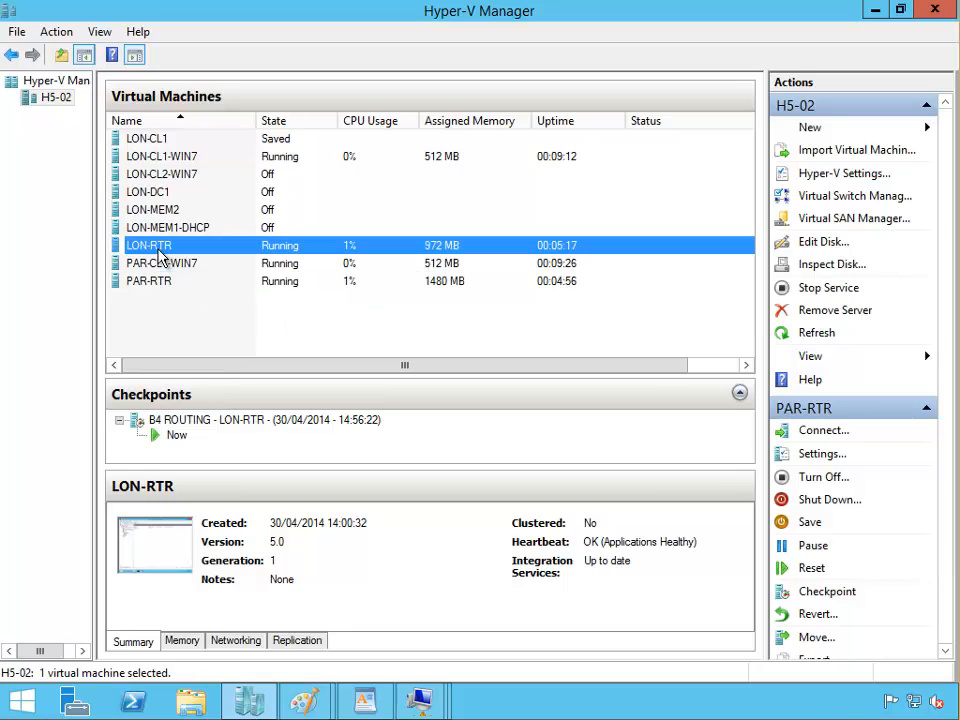
click(156, 58)
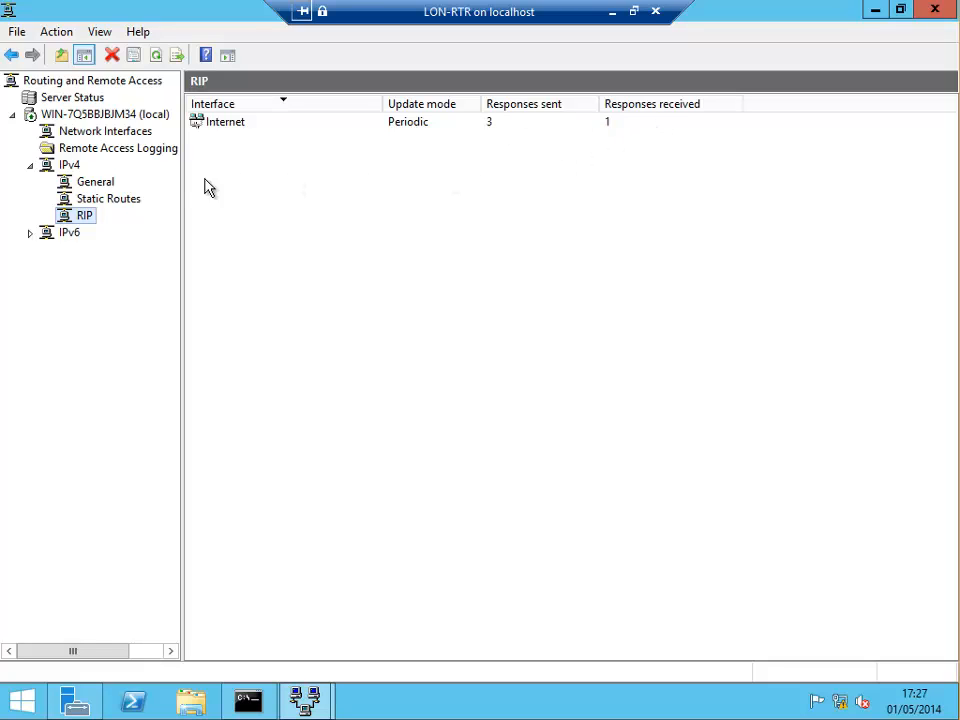
Show the IP routing table for LON-RTR's Internet interface, enlarge it, and examine the 192.168.11.0 route.
click(97, 186)
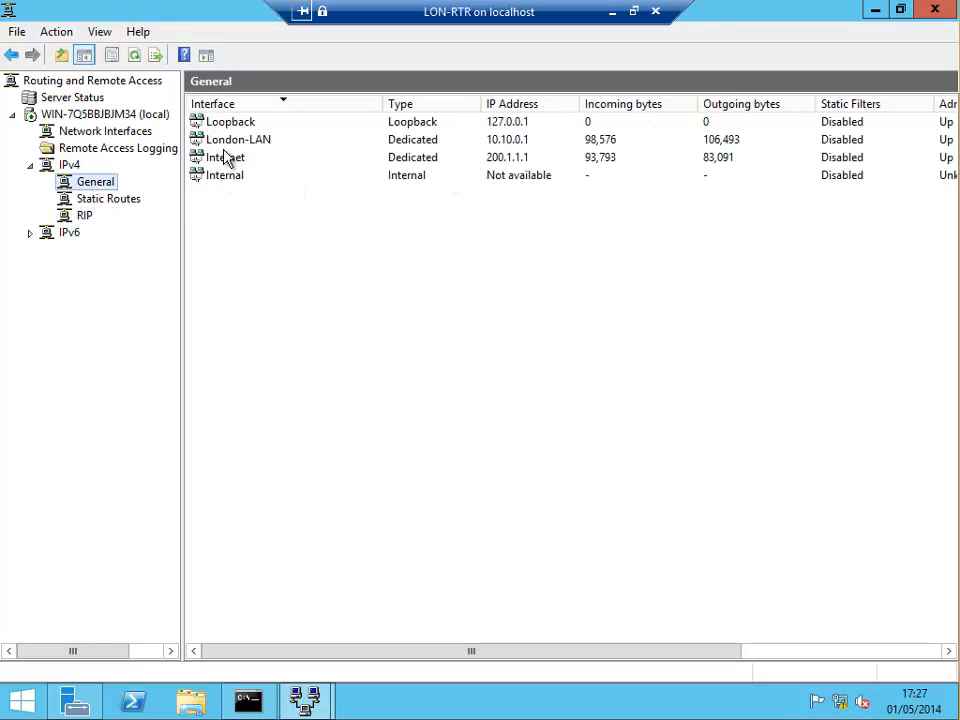
right_click(228, 158)
click(284, 248)
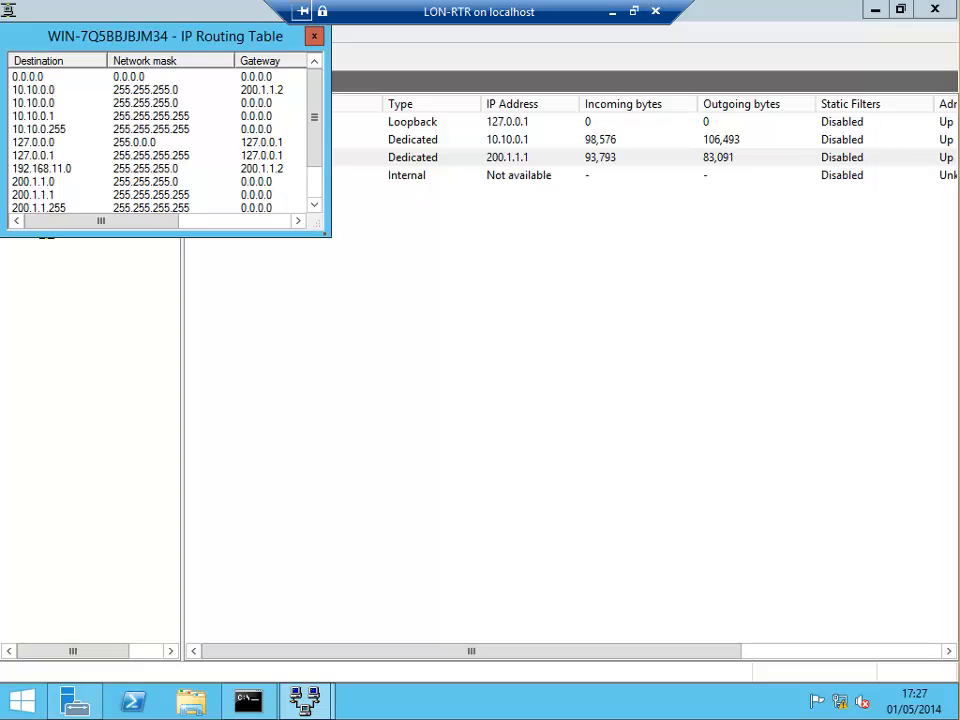
drag(329, 235, 651, 460)
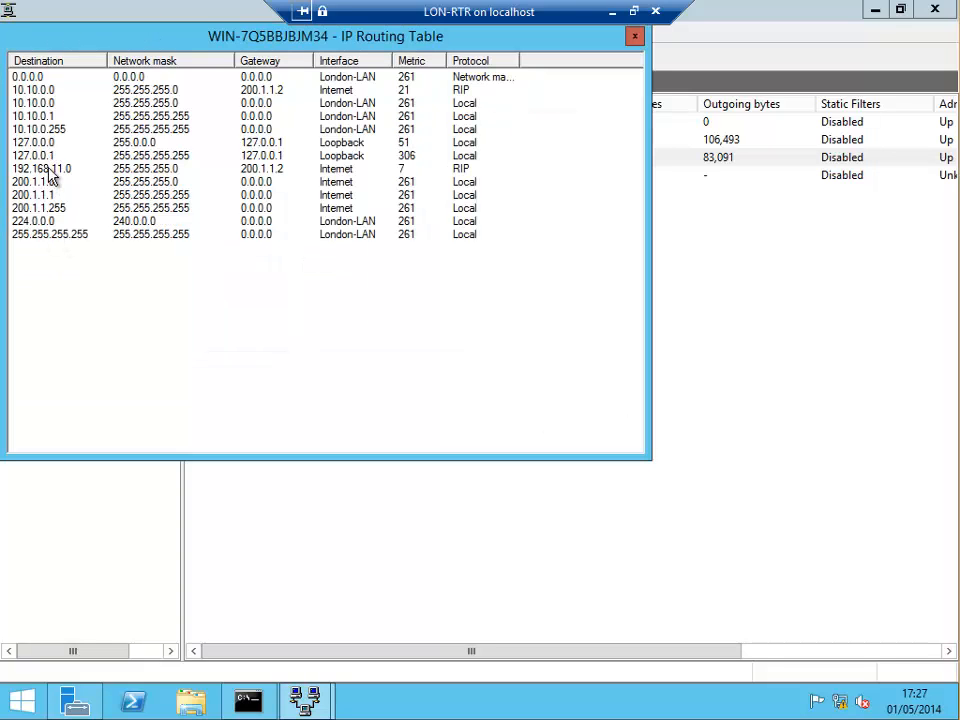
click(49, 172)
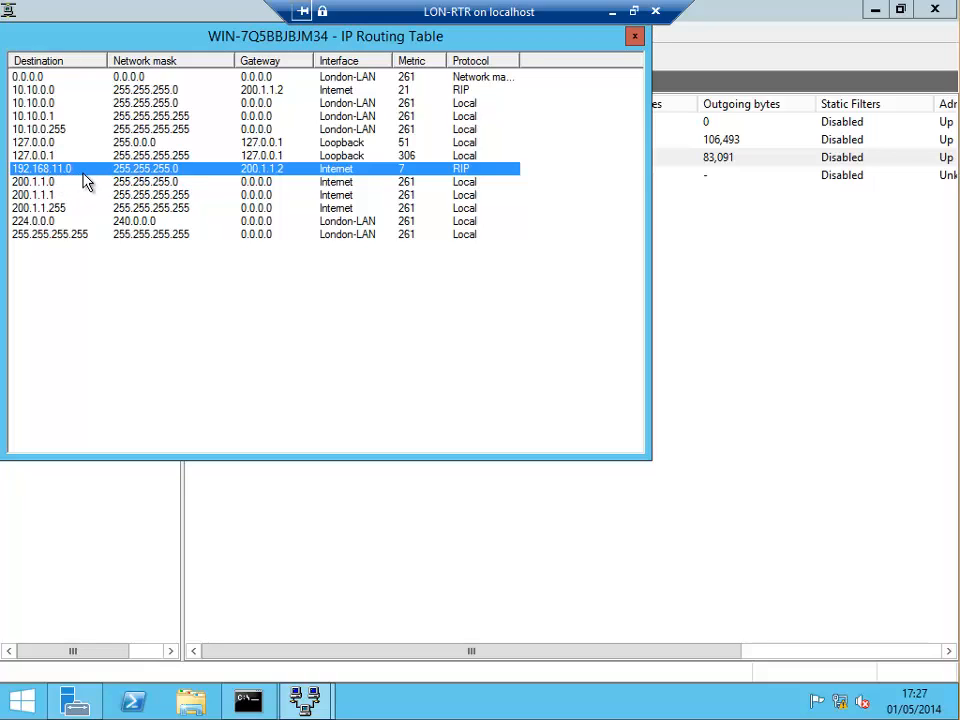
Switch to the PAR-CL1-WIN7 virtual machine and run ping 10.10.0.101 again to test connectivity to the London network.
click(612, 11)
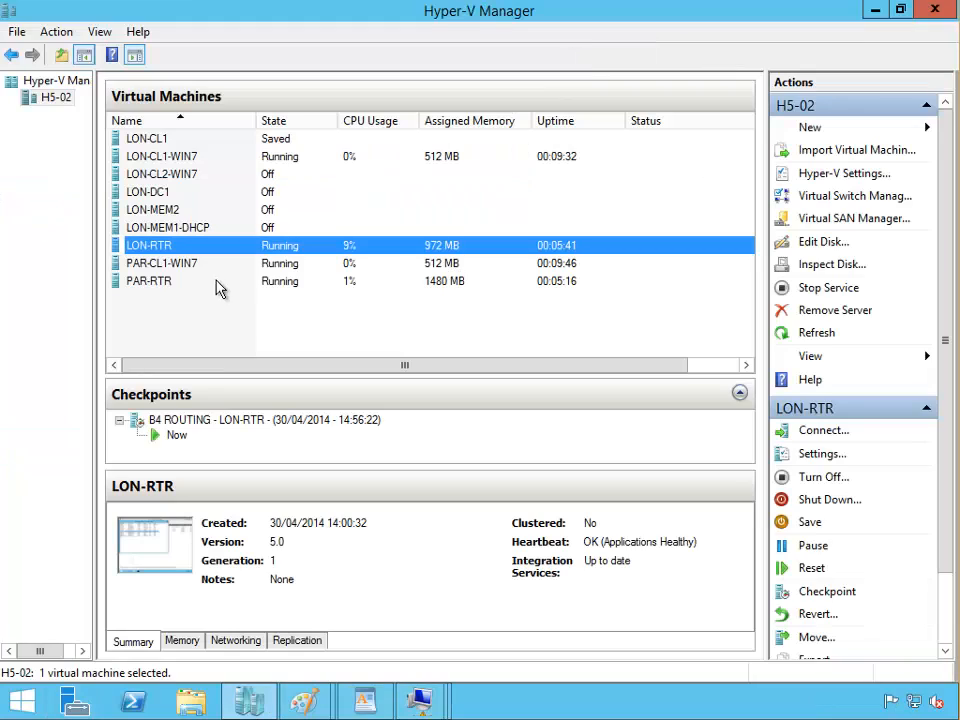
double_click(146, 264)
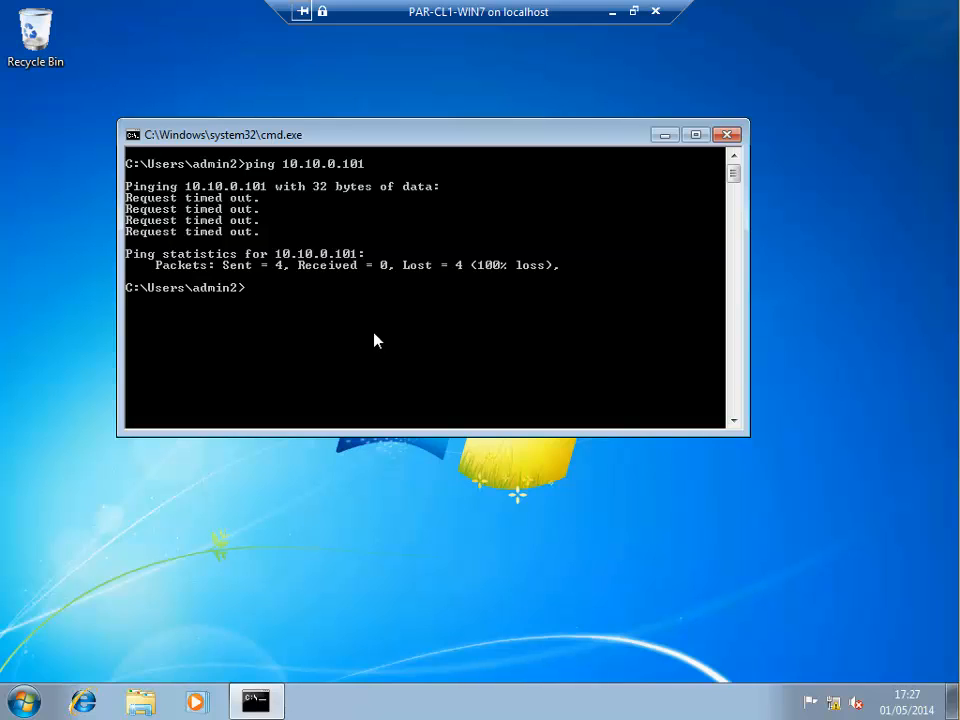
key(Up)
key(Return)
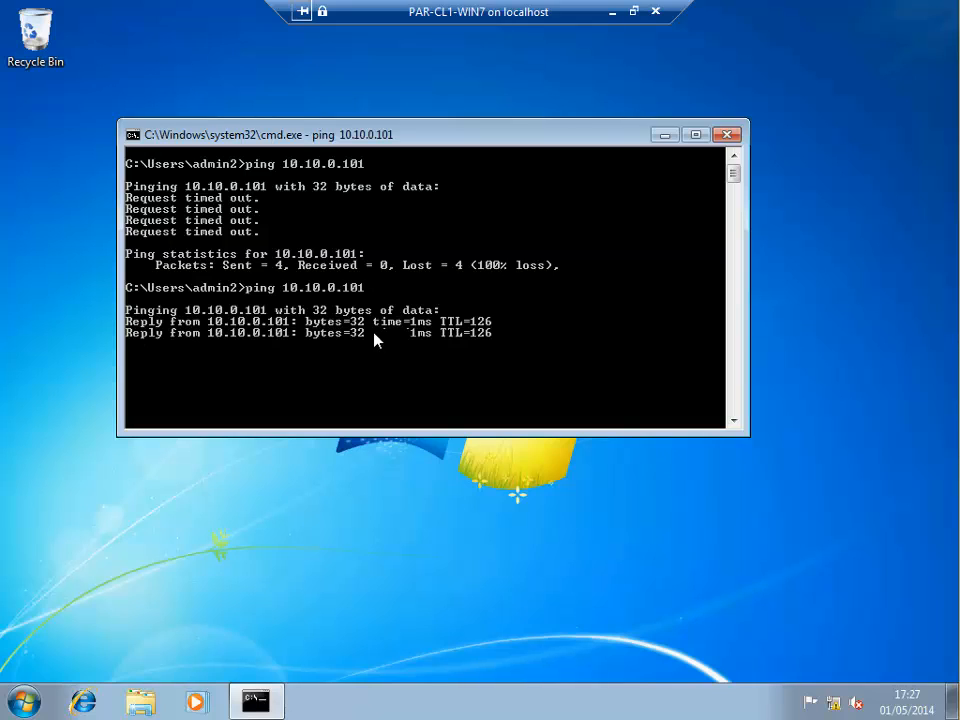